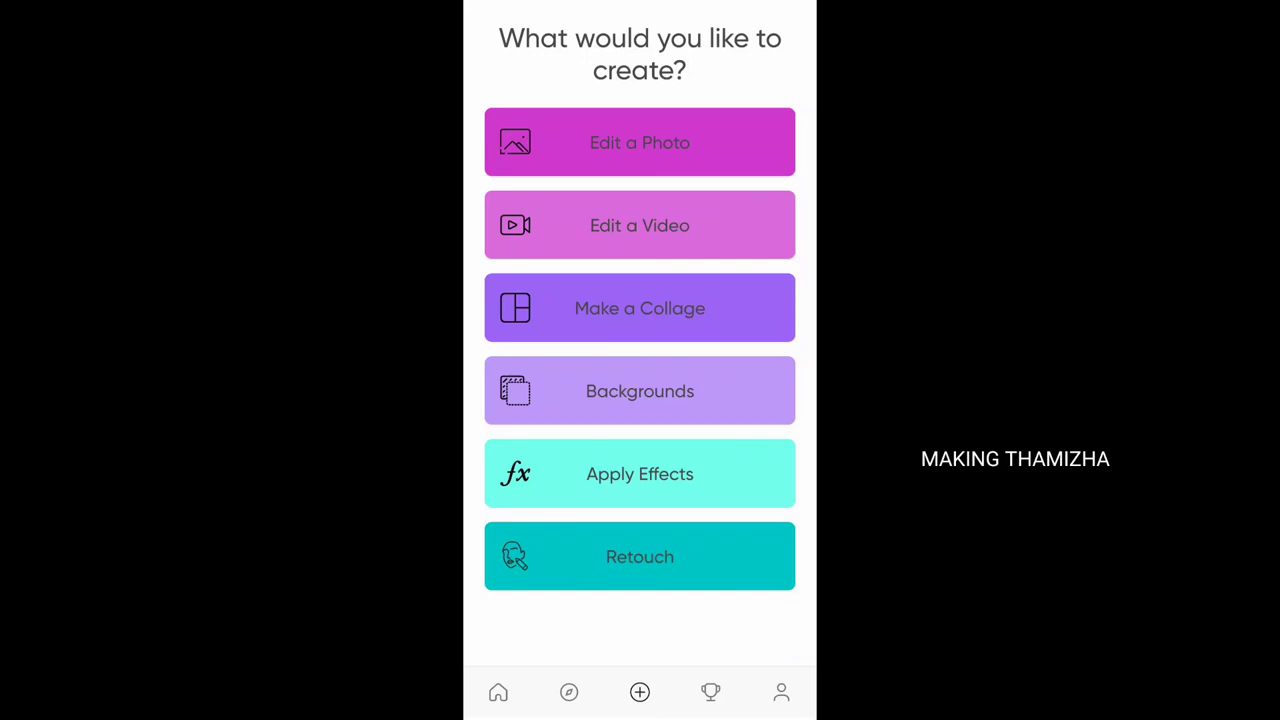
- Remove the background from the black-jacket man's photo in Picsart and save the cutout to the gallery
click(709, 146)
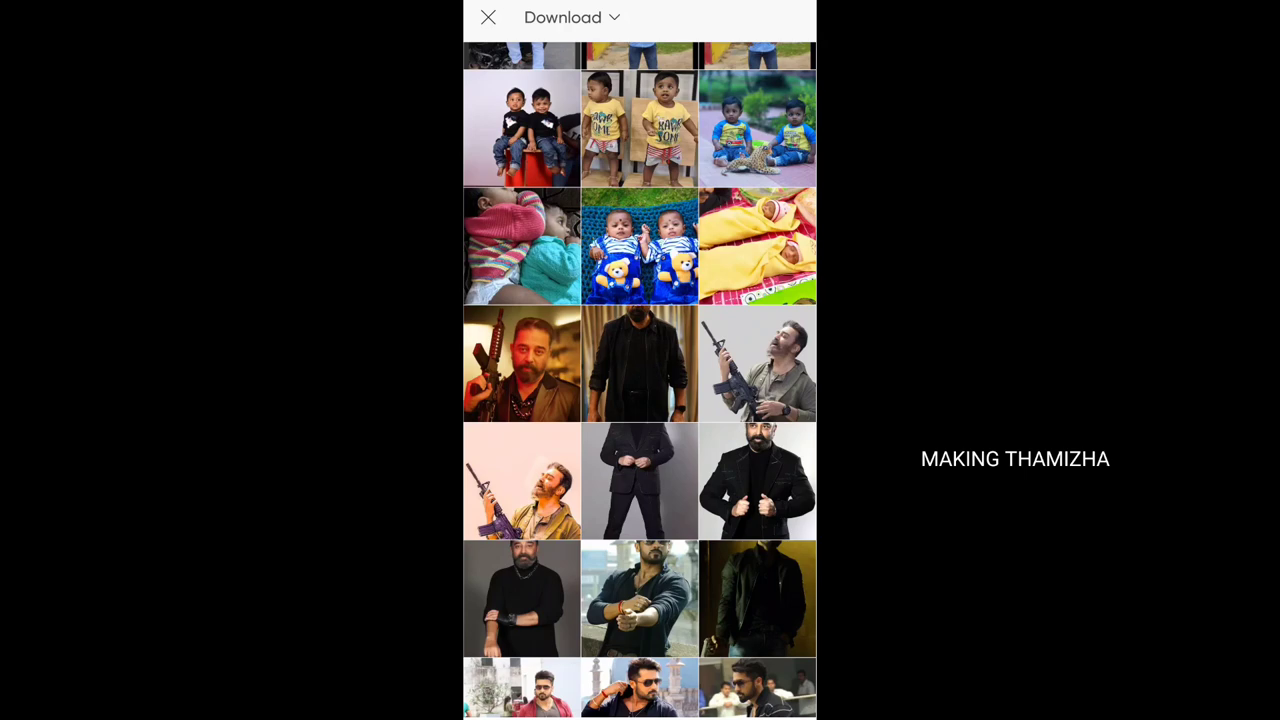
click(639, 364)
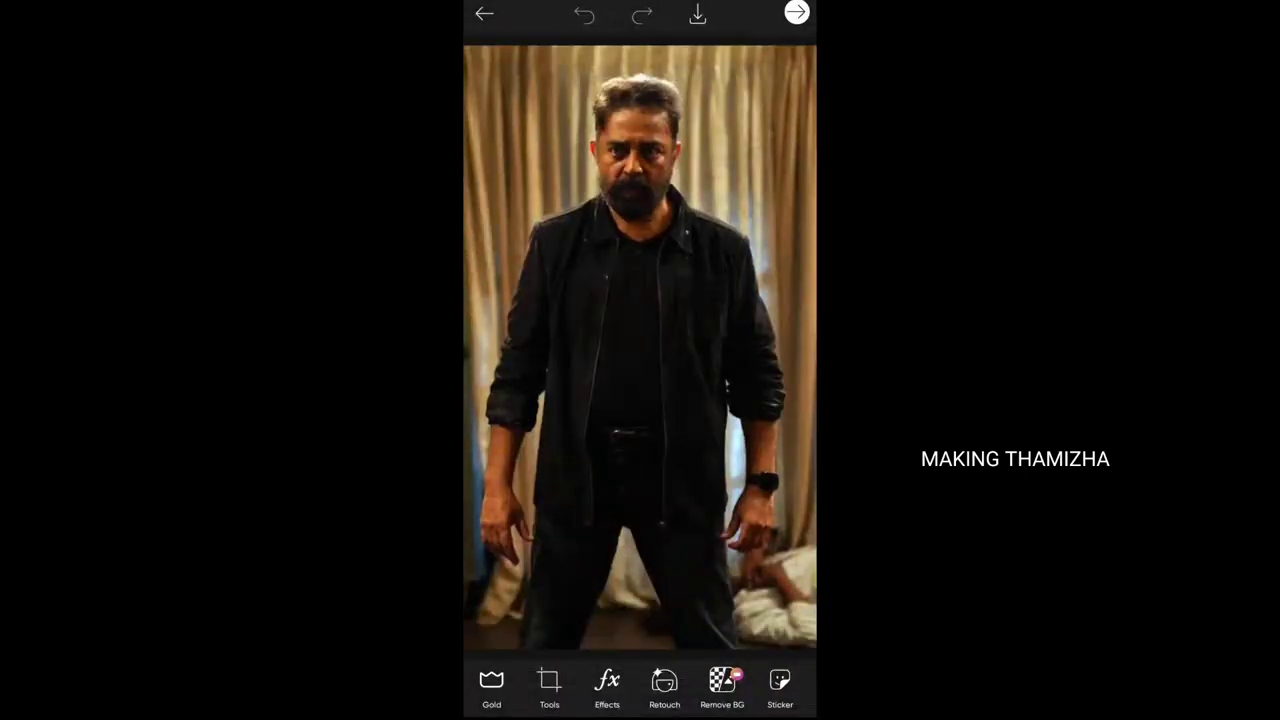
drag(730, 688, 600, 688)
click(573, 688)
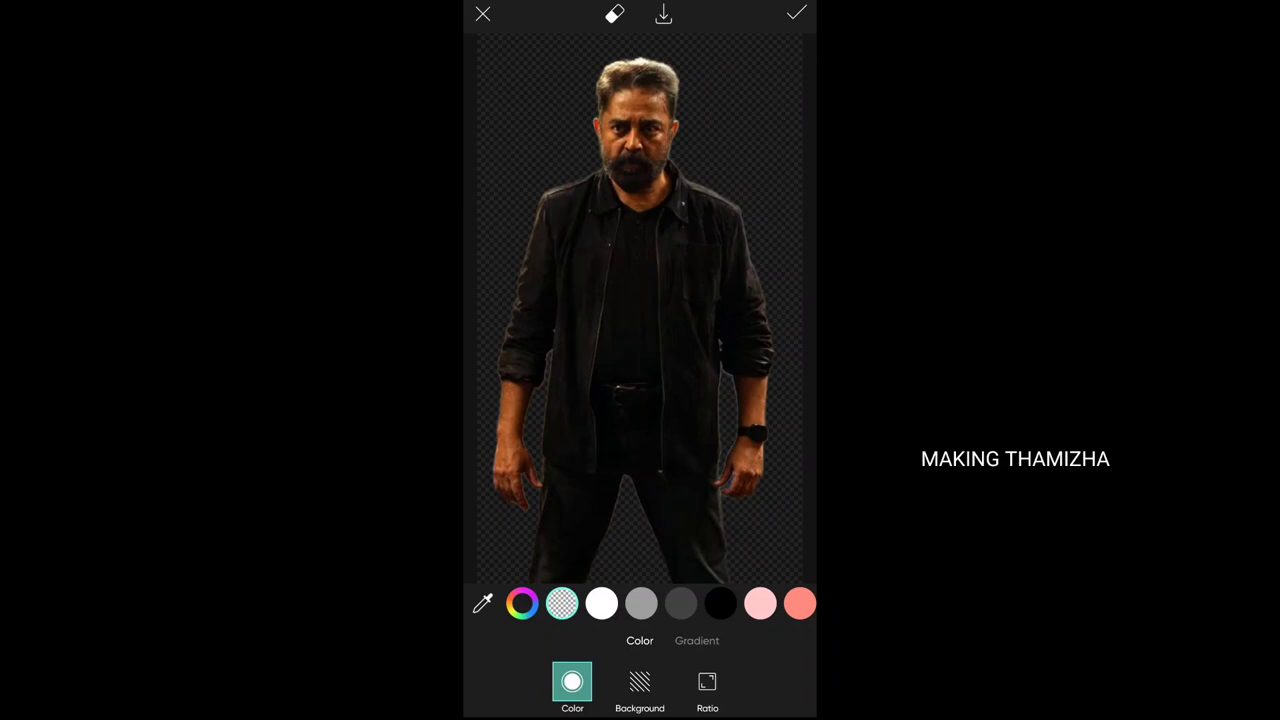
click(663, 14)
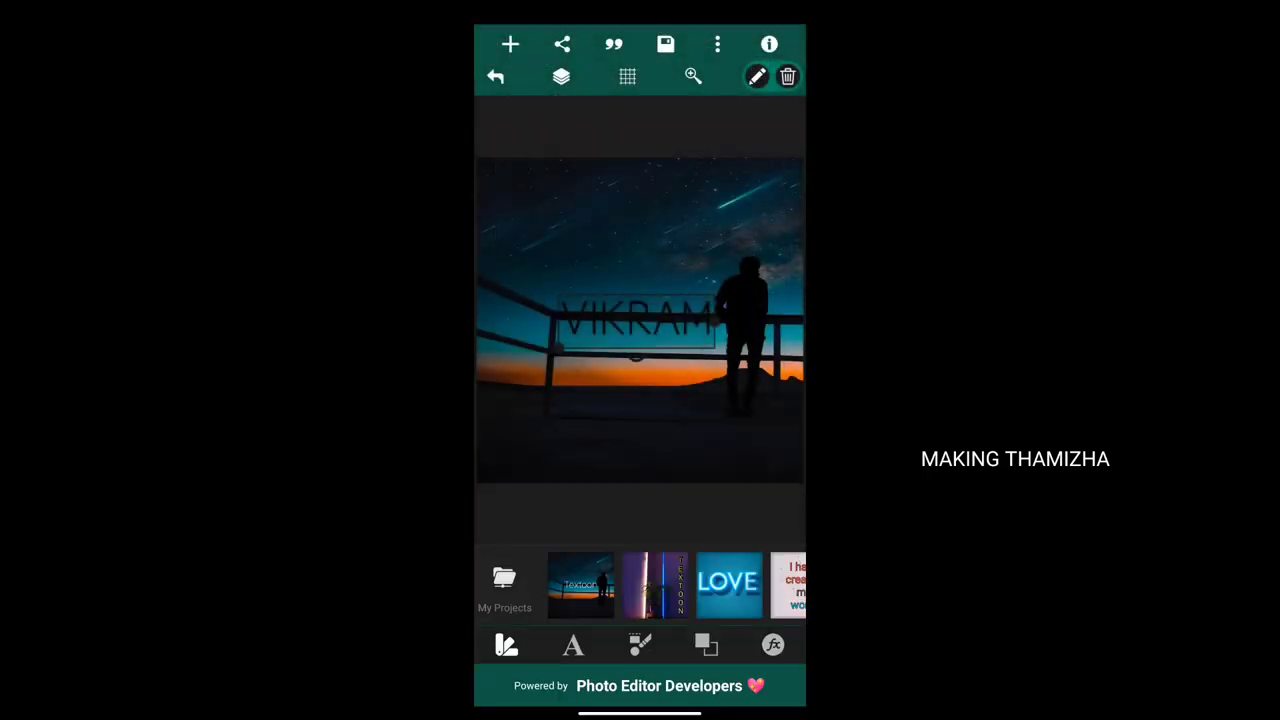
- Set the VIKRAM text in FANTOMEN PRESS and enlarge it across the night-sky photo
click(573, 645)
drag(710, 585, 540, 585)
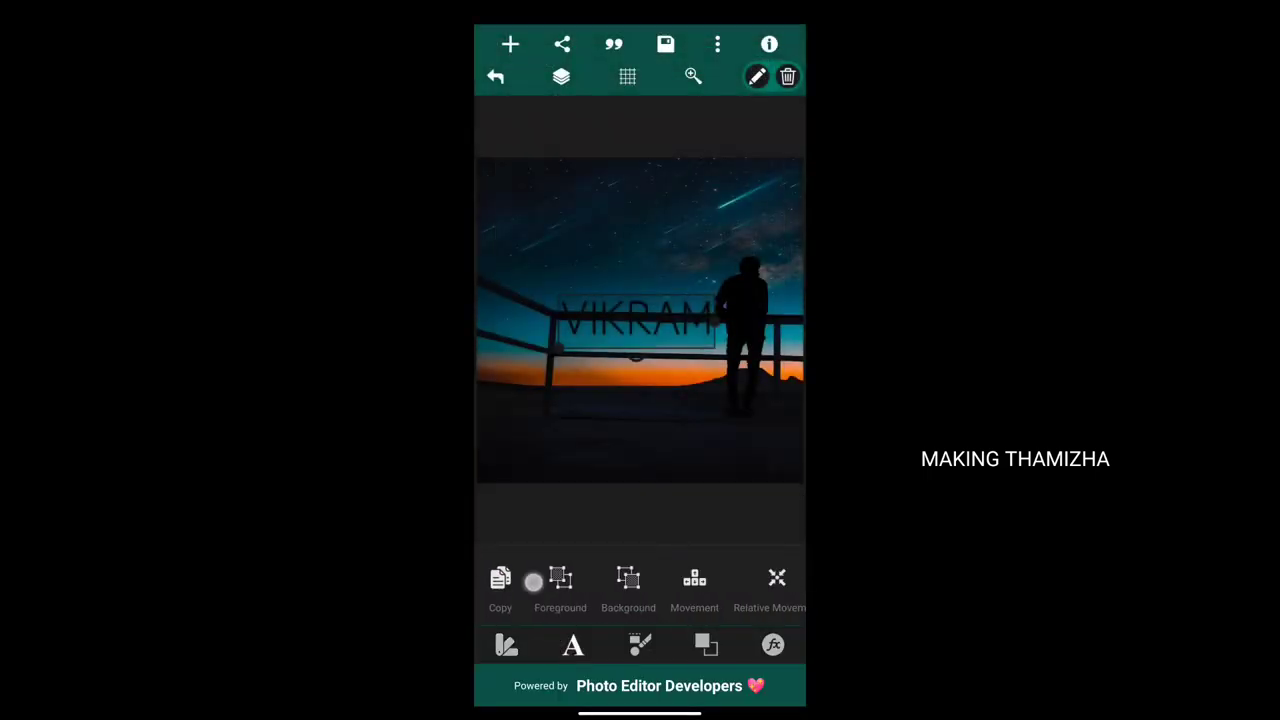
drag(732, 564, 582, 564)
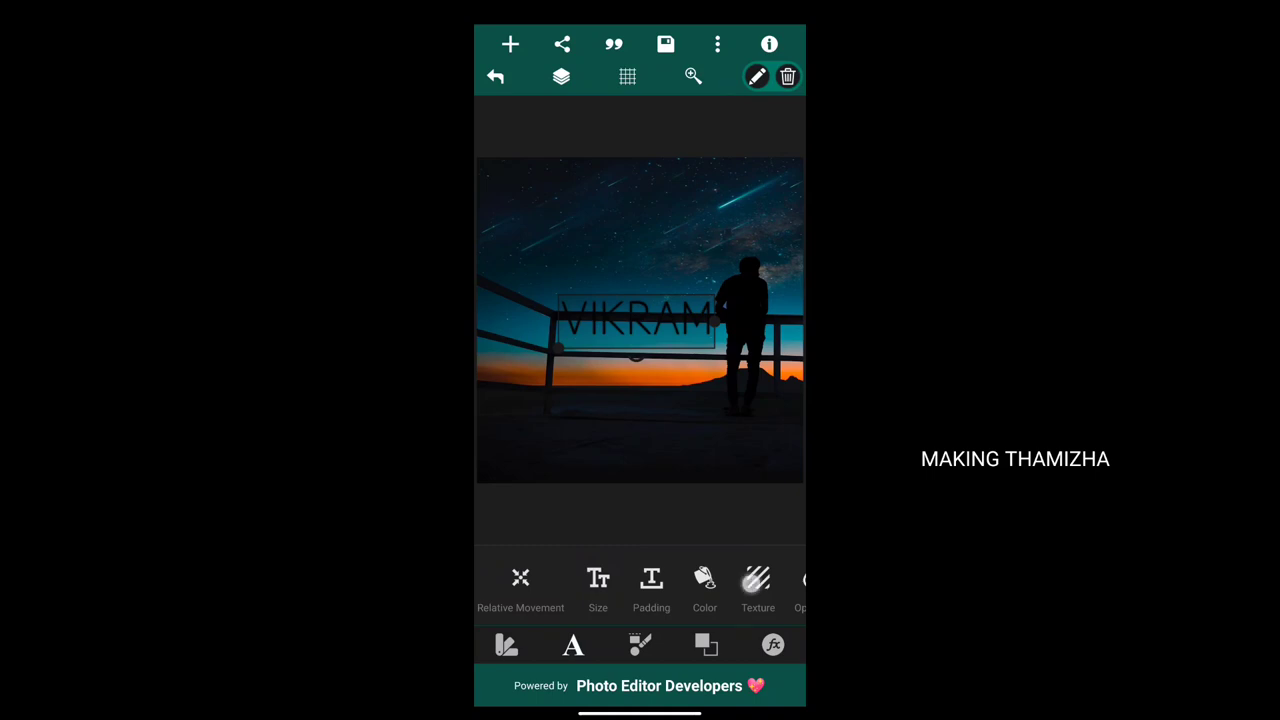
drag(752, 578, 552, 578)
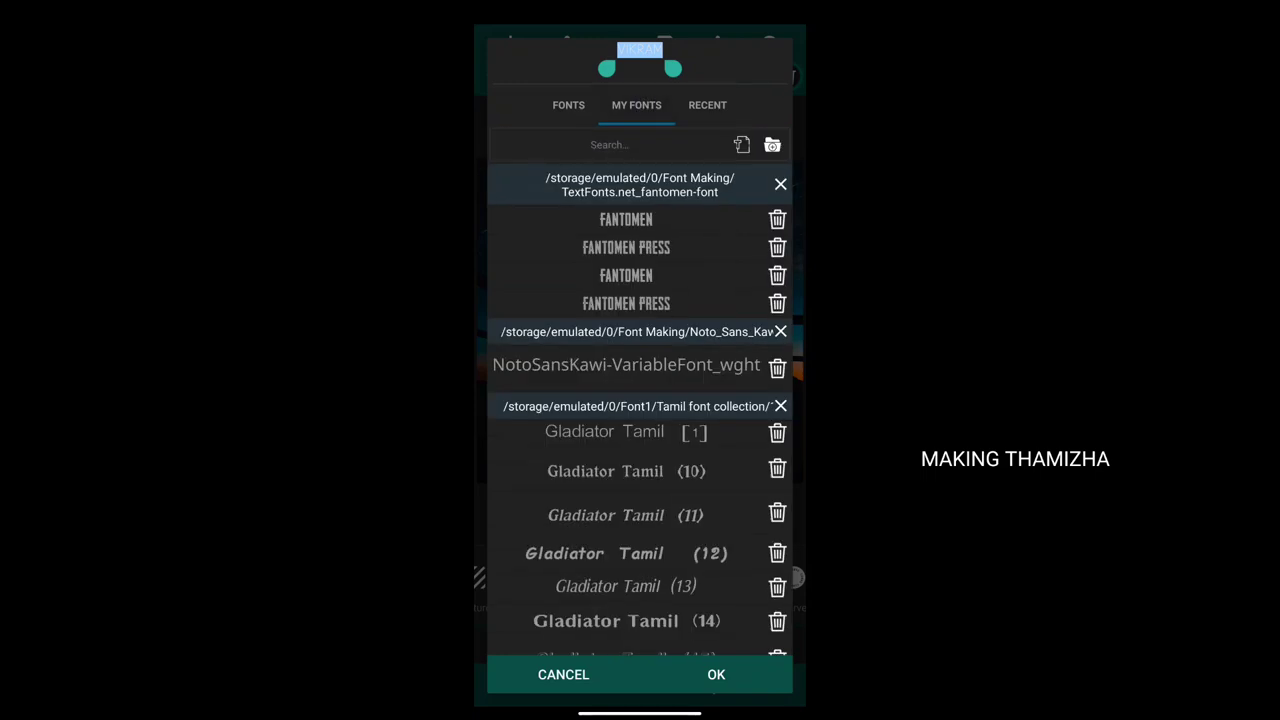
click(674, 304)
click(716, 674)
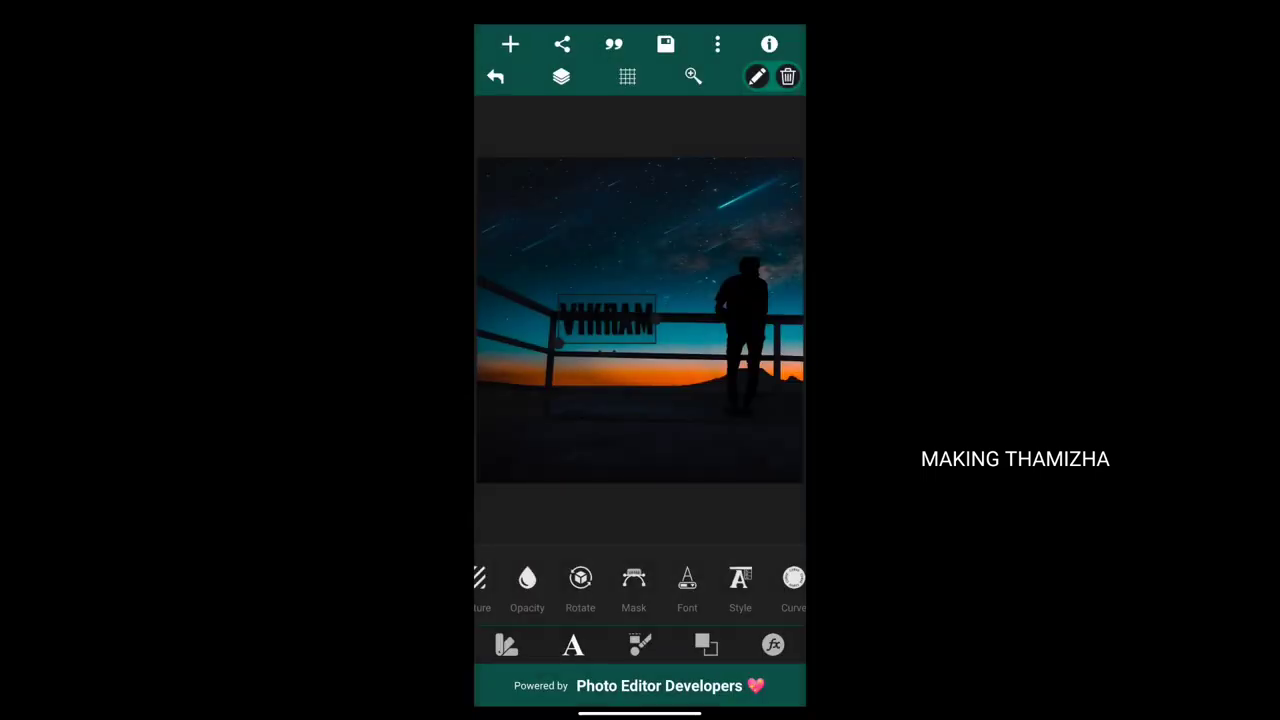
drag(606, 320, 631, 351)
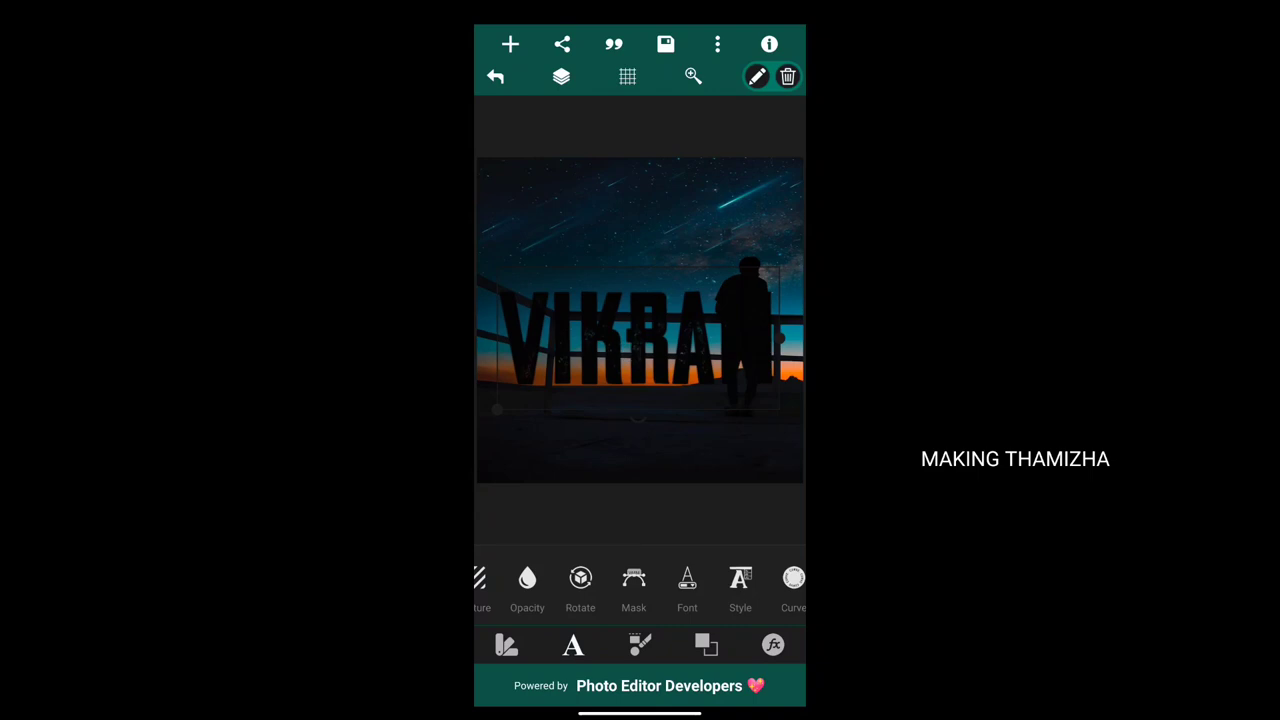
drag(560, 580, 660, 580)
- Apply a grey grunge image texture to the VIKRAM letters
click(594, 580)
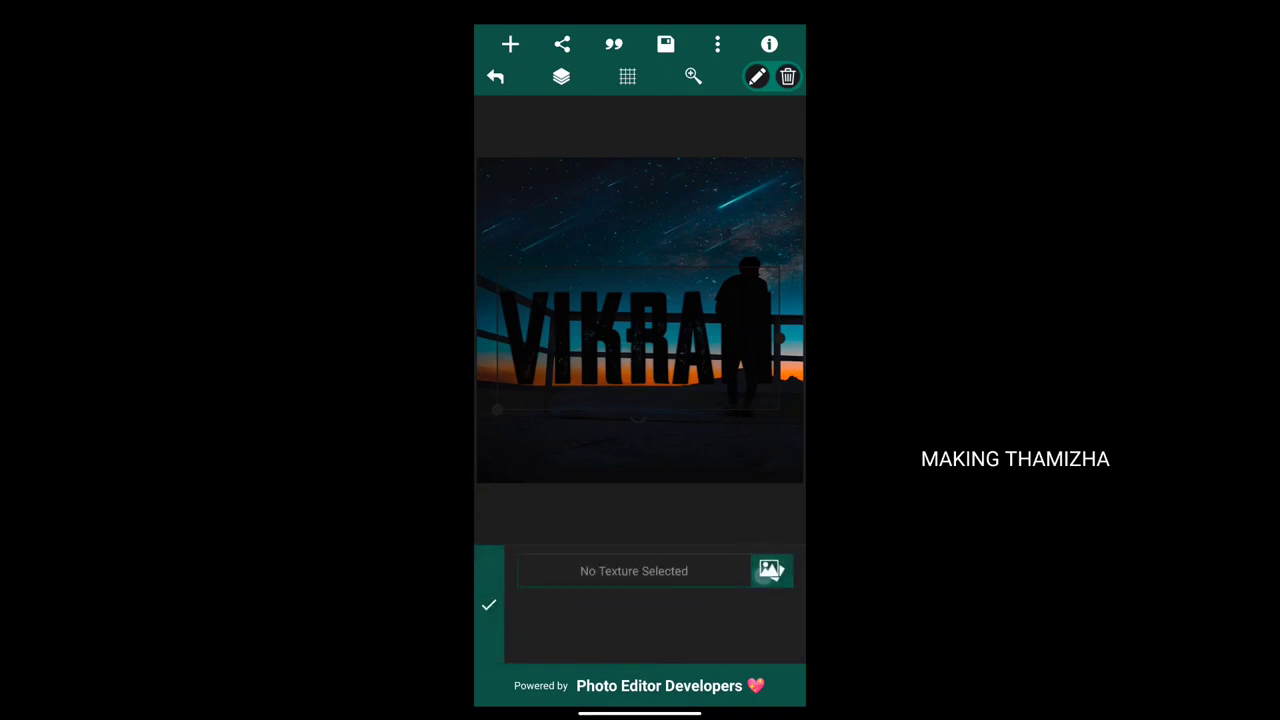
click(770, 569)
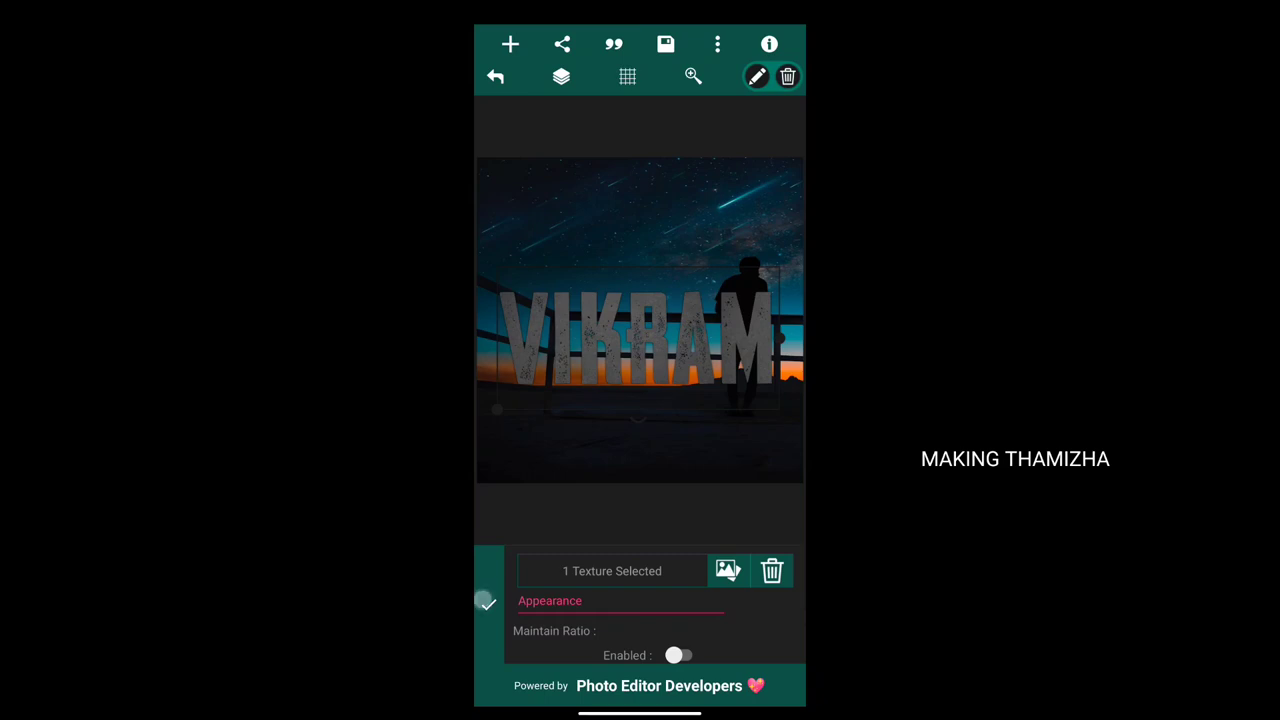
click(486, 602)
drag(732, 581, 618, 578)
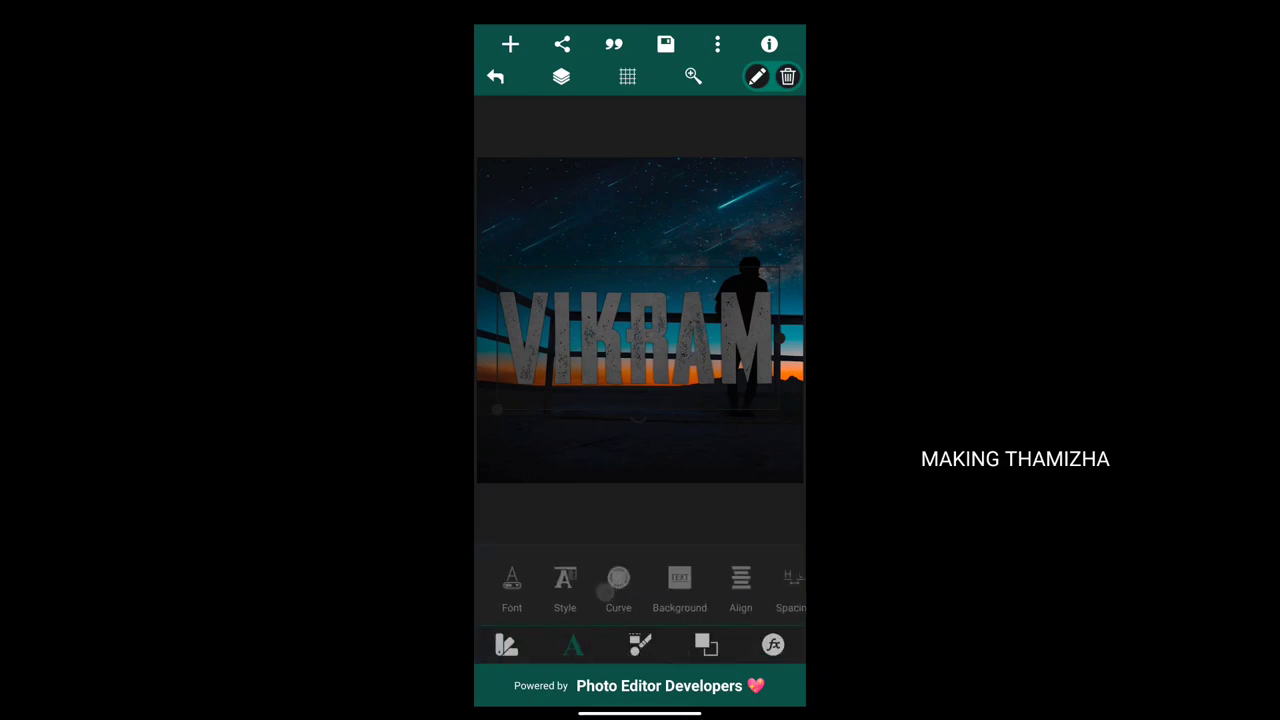
drag(740, 584, 577, 586)
drag(730, 583, 551, 583)
drag(738, 582, 553, 582)
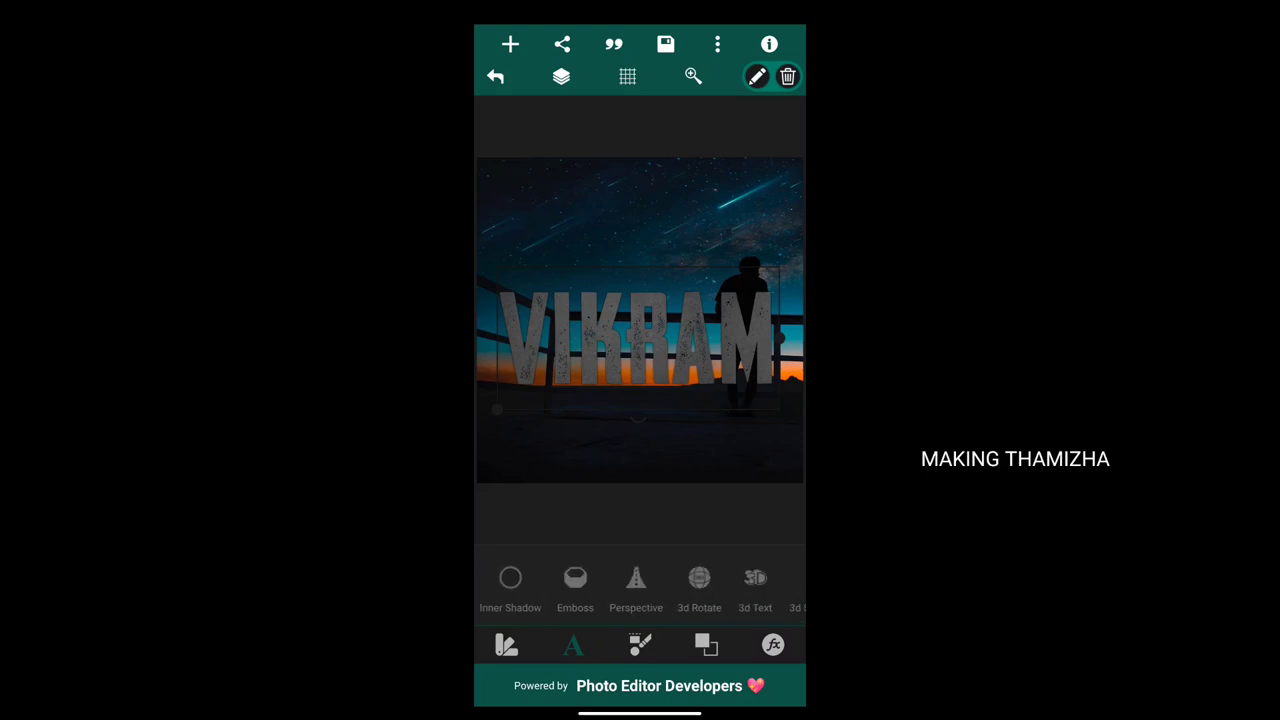
- Enable 3D text on the VIKRAM title with depth reduced to 5
click(755, 577)
click(685, 567)
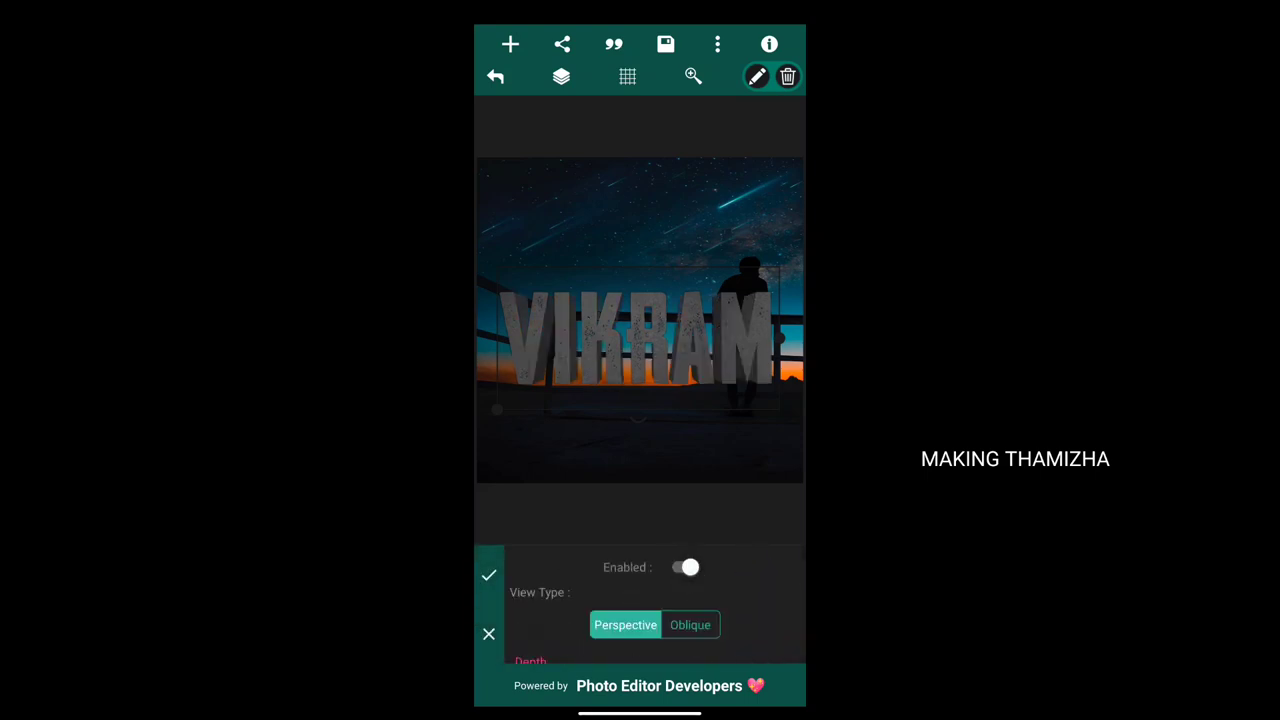
drag(778, 575, 778, 497)
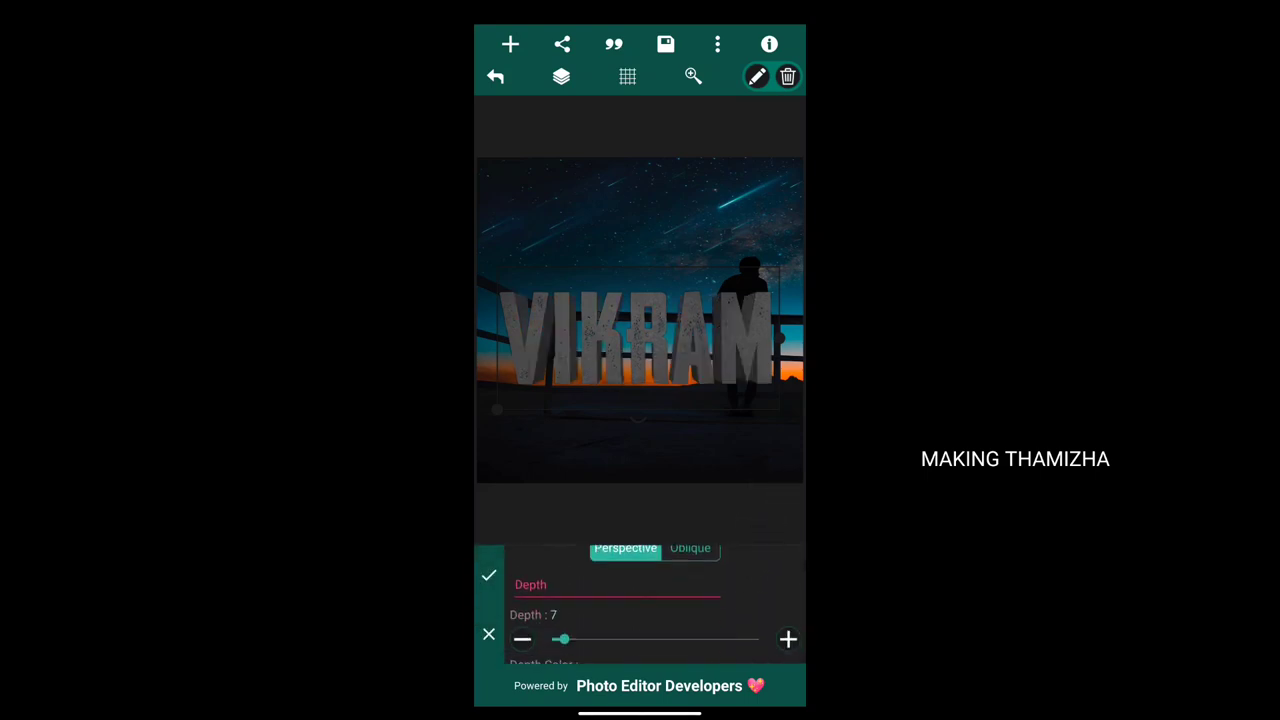
click(522, 639)
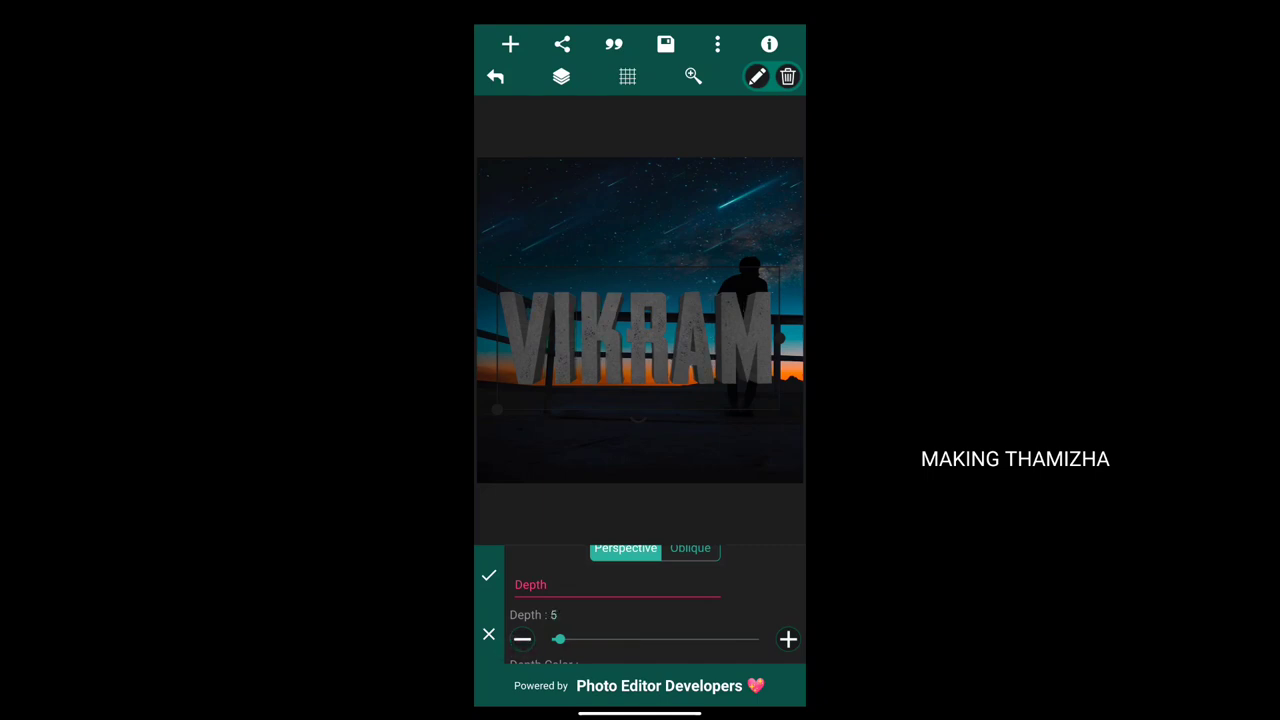
click(488, 570)
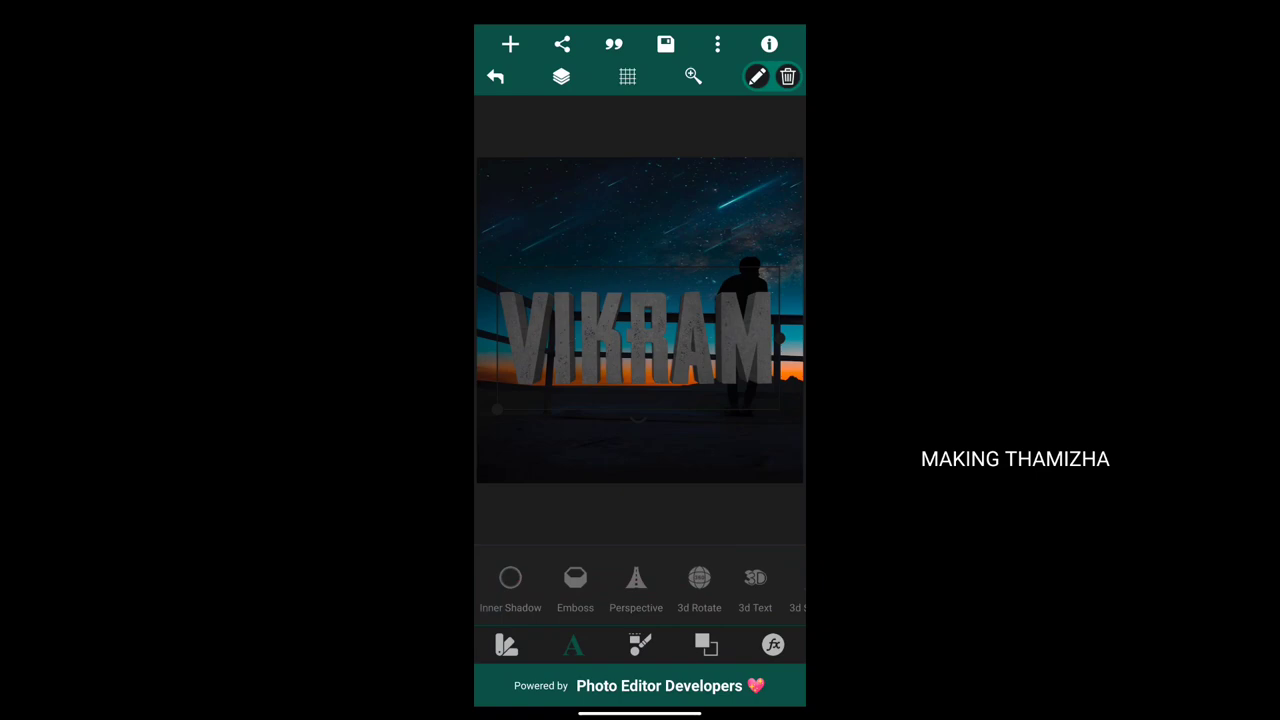
- Make the background transparent and save the title as a PNG to the gallery
click(706, 644)
click(558, 580)
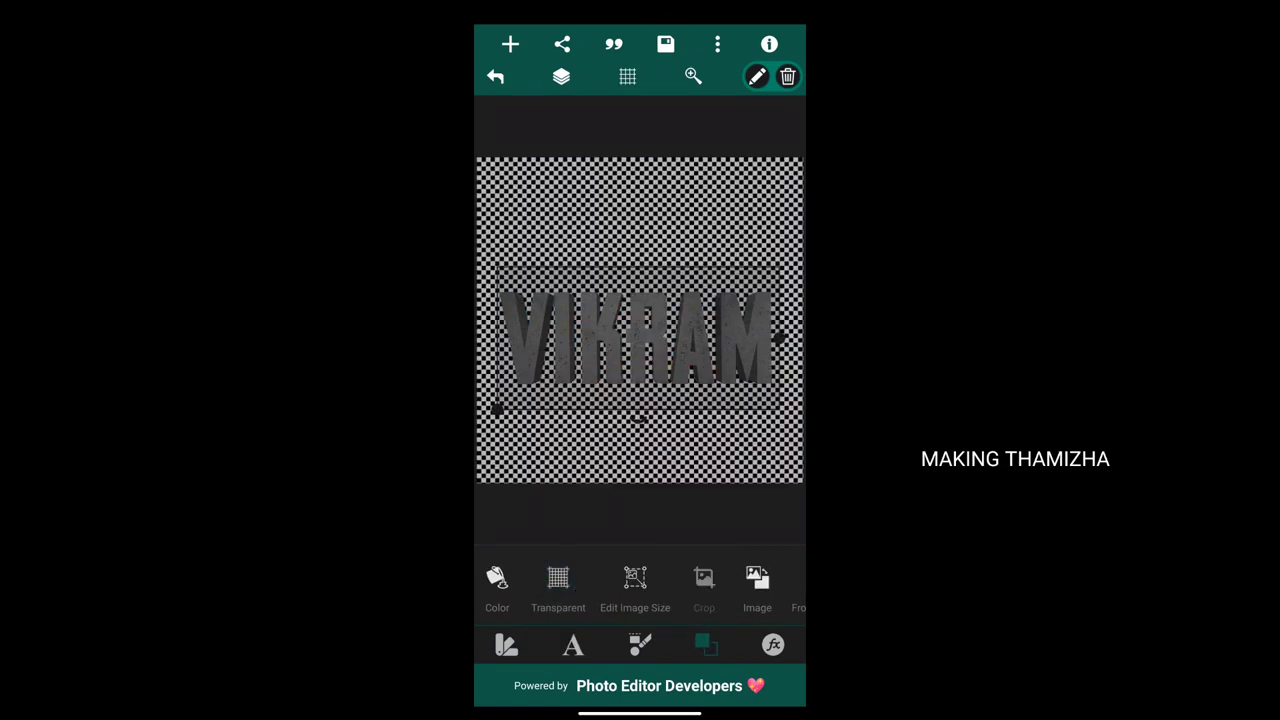
click(665, 44)
click(720, 105)
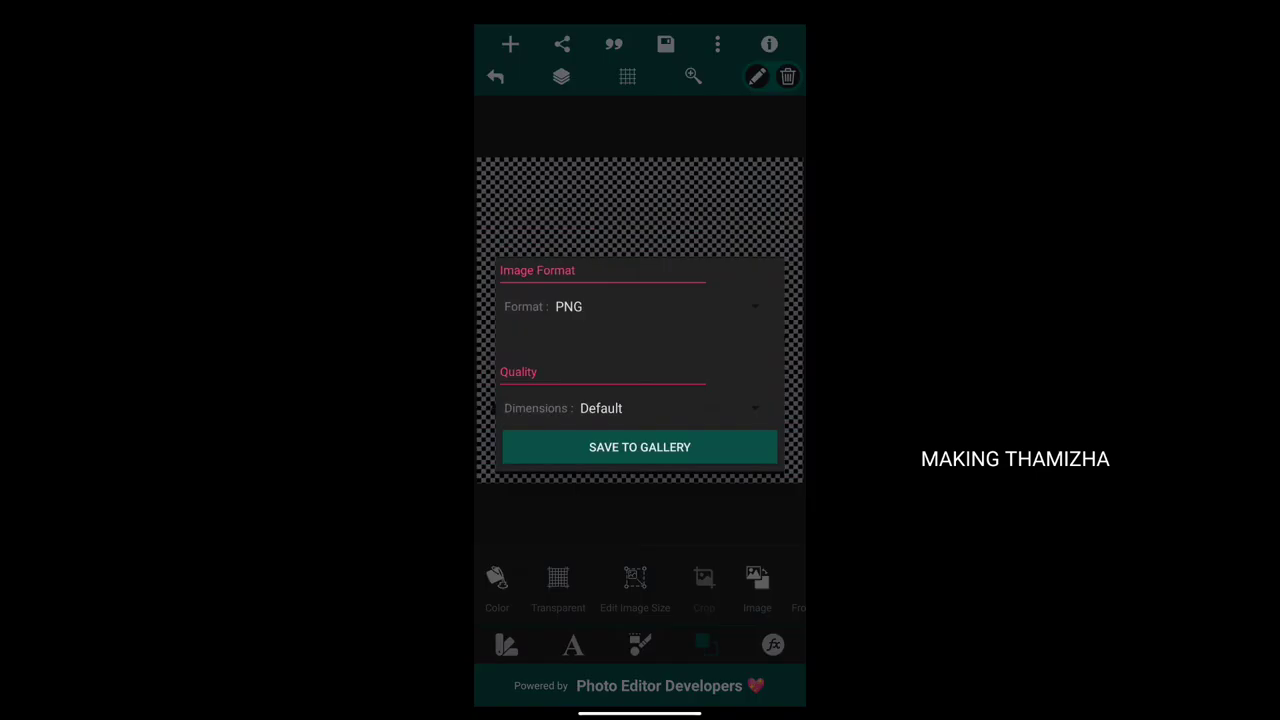
click(639, 447)
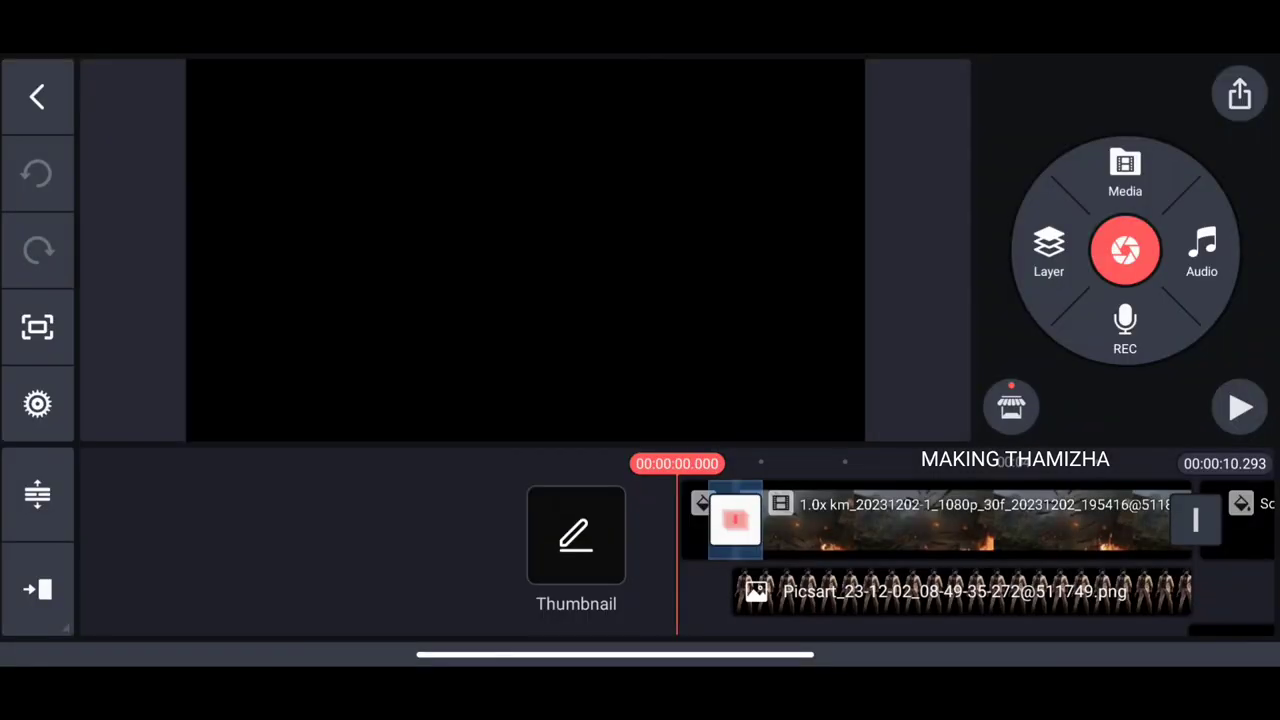
- Replace the Picsart figure layer with the new black-jacket man cutout PNG
scroll(676, 545, right, 5)
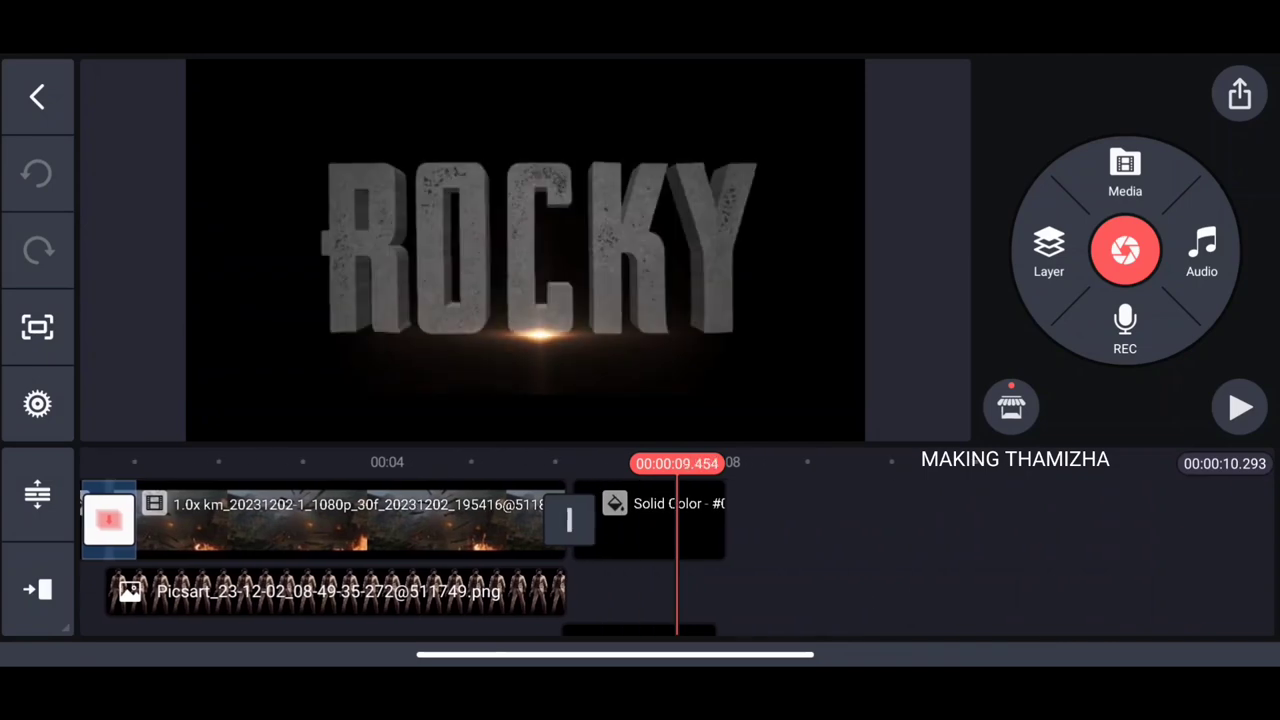
scroll(676, 545, left, 2)
scroll(770, 560, down, 2)
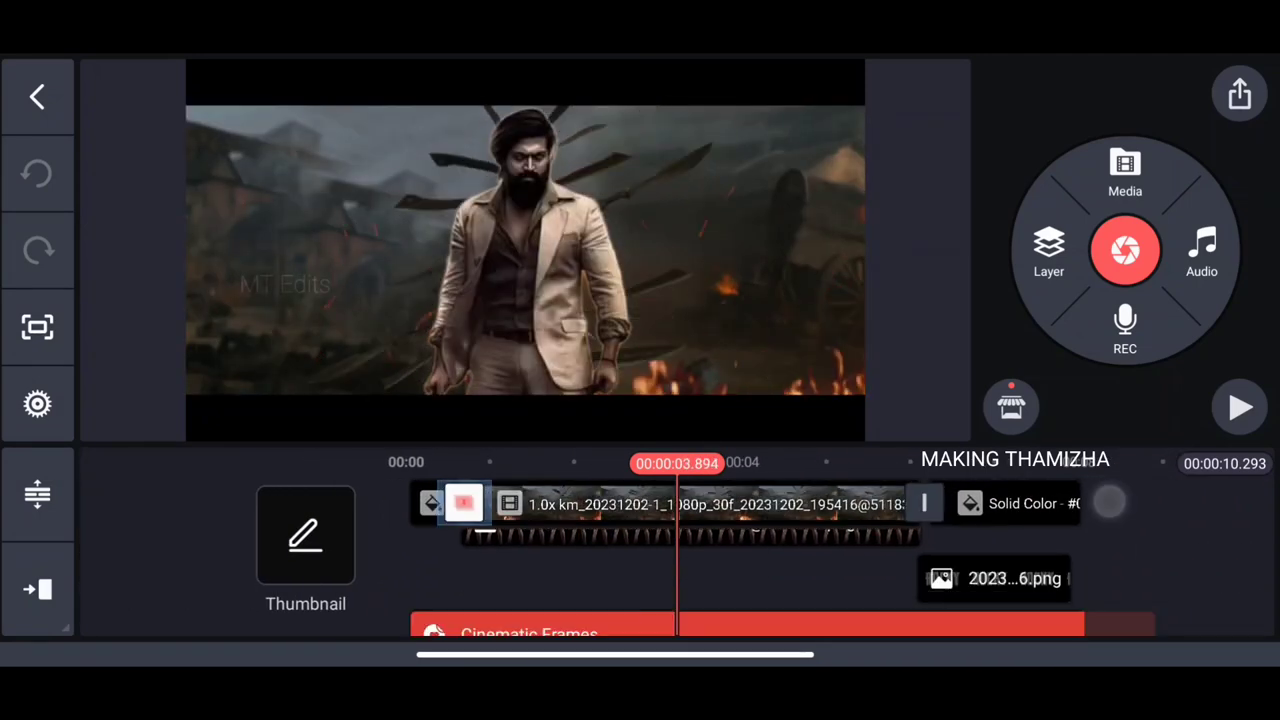
scroll(770, 560, up, 2)
click(843, 588)
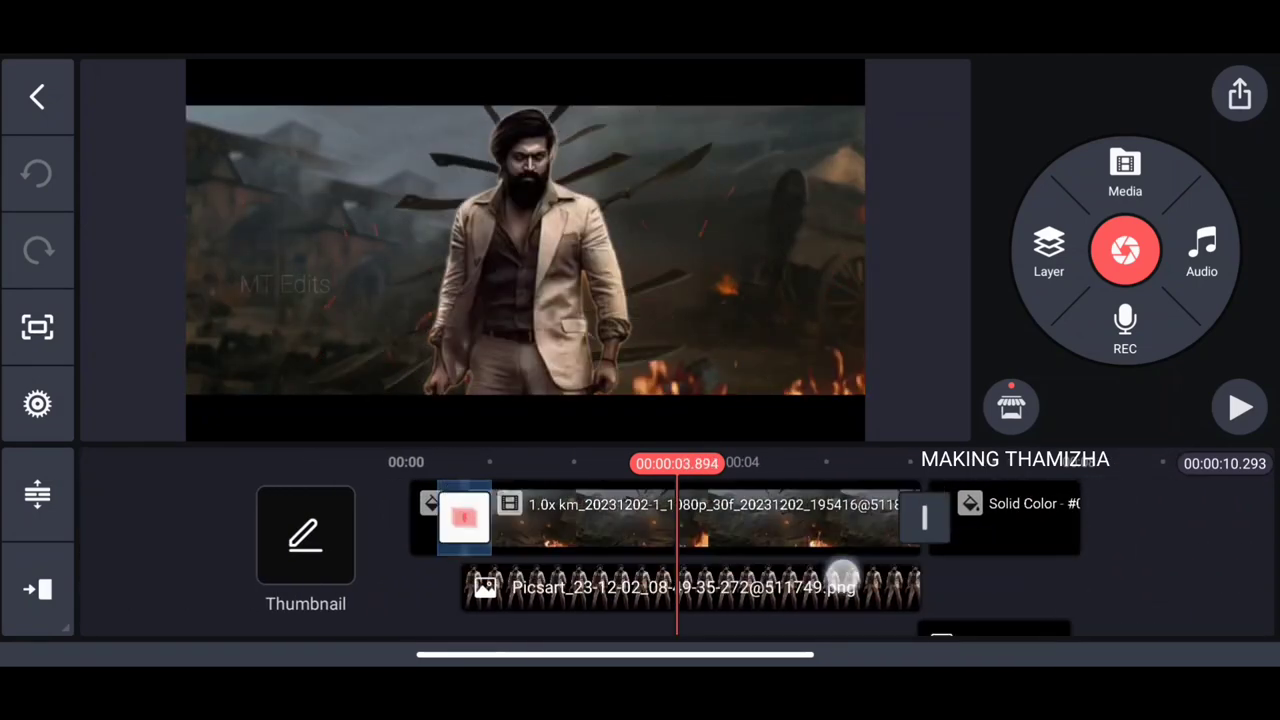
click(1026, 165)
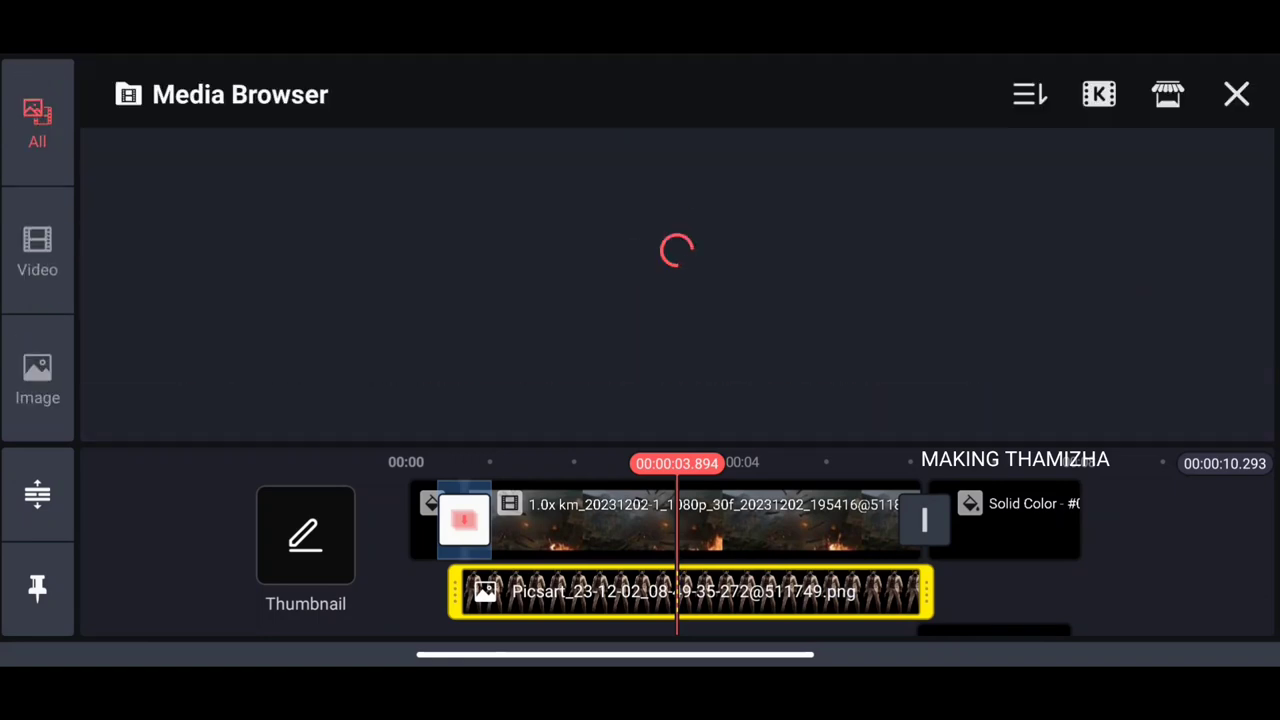
click(645, 350)
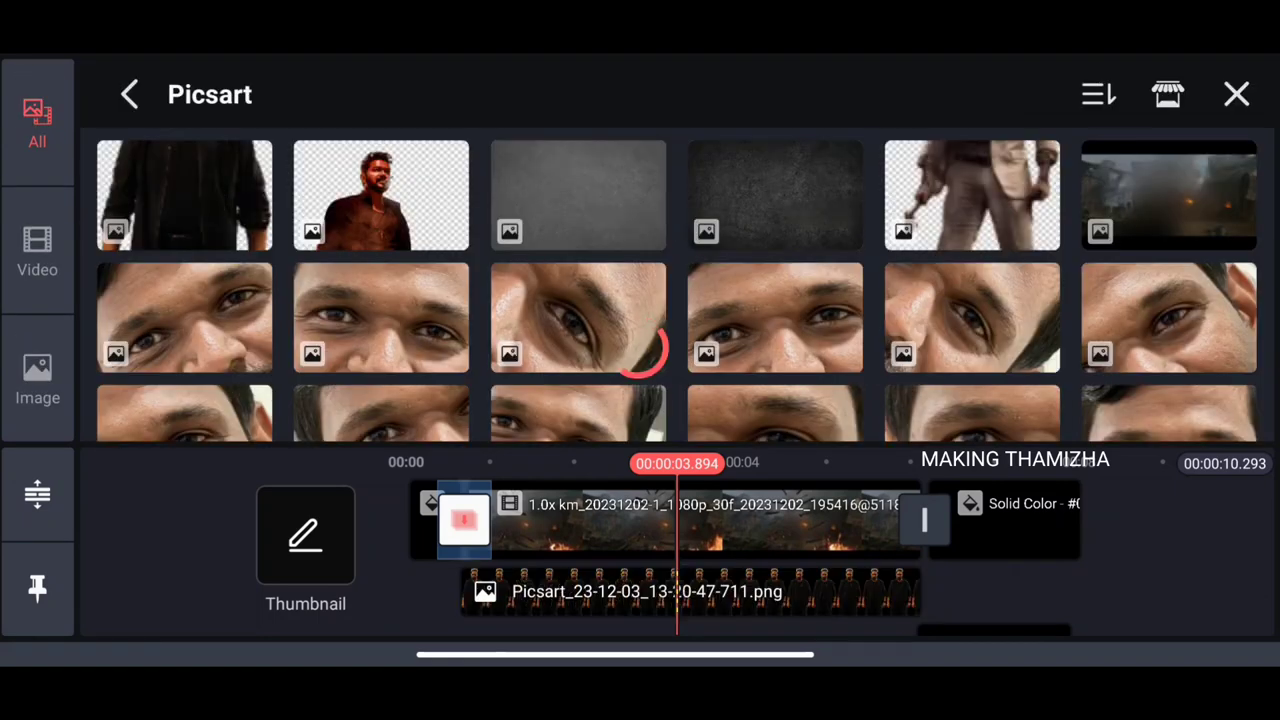
click(1042, 554)
click(842, 577)
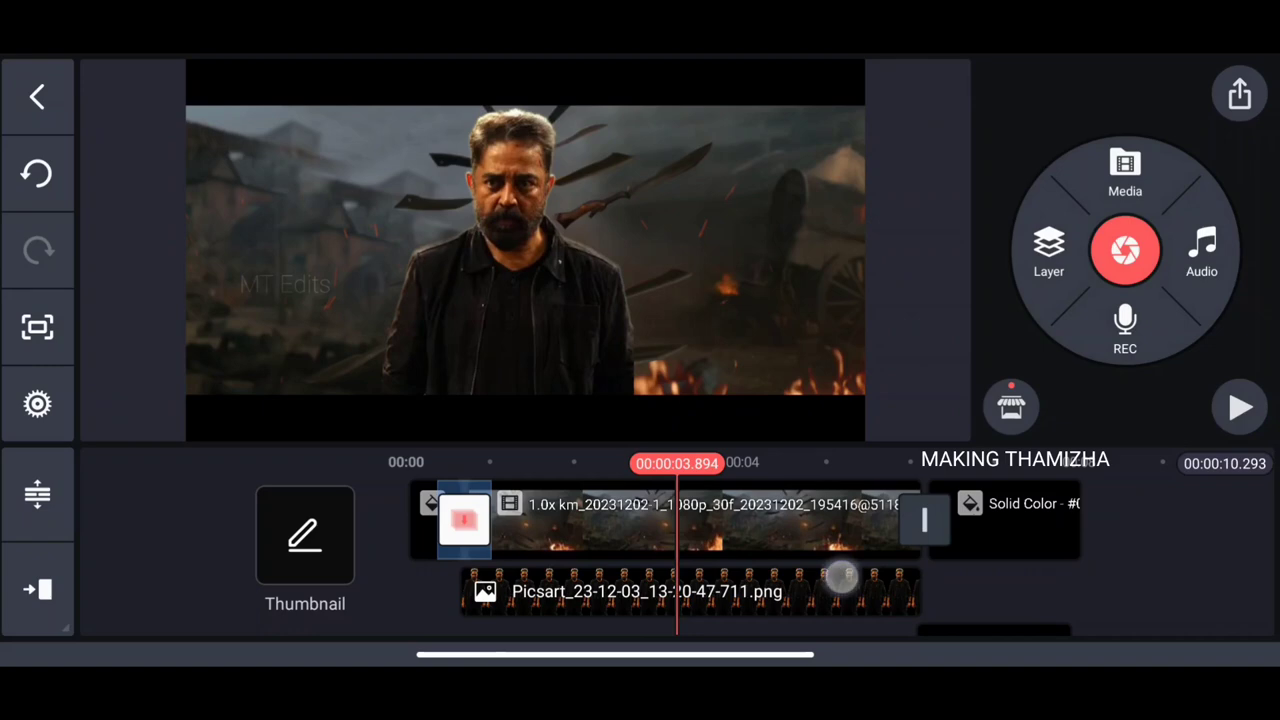
- Shrink and centre the black-jacket man so his full body stands in the fiery scene
drag(571, 357, 631, 240)
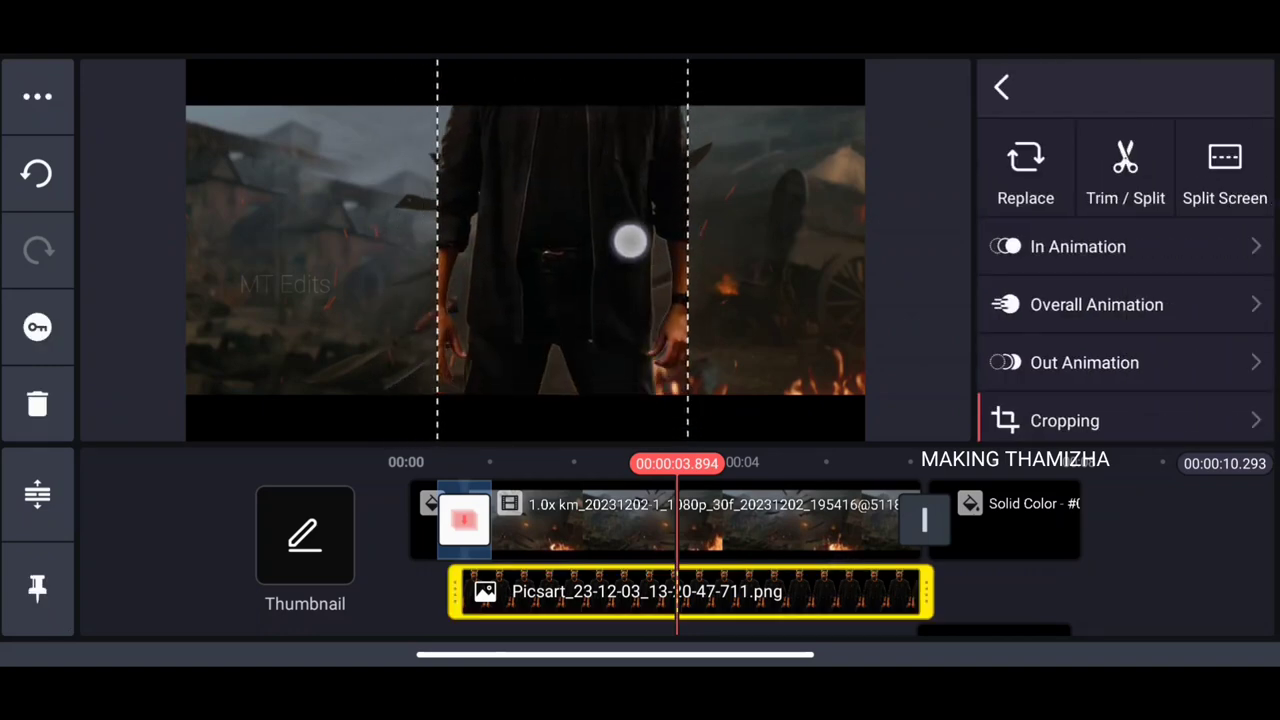
drag(600, 300, 560, 442)
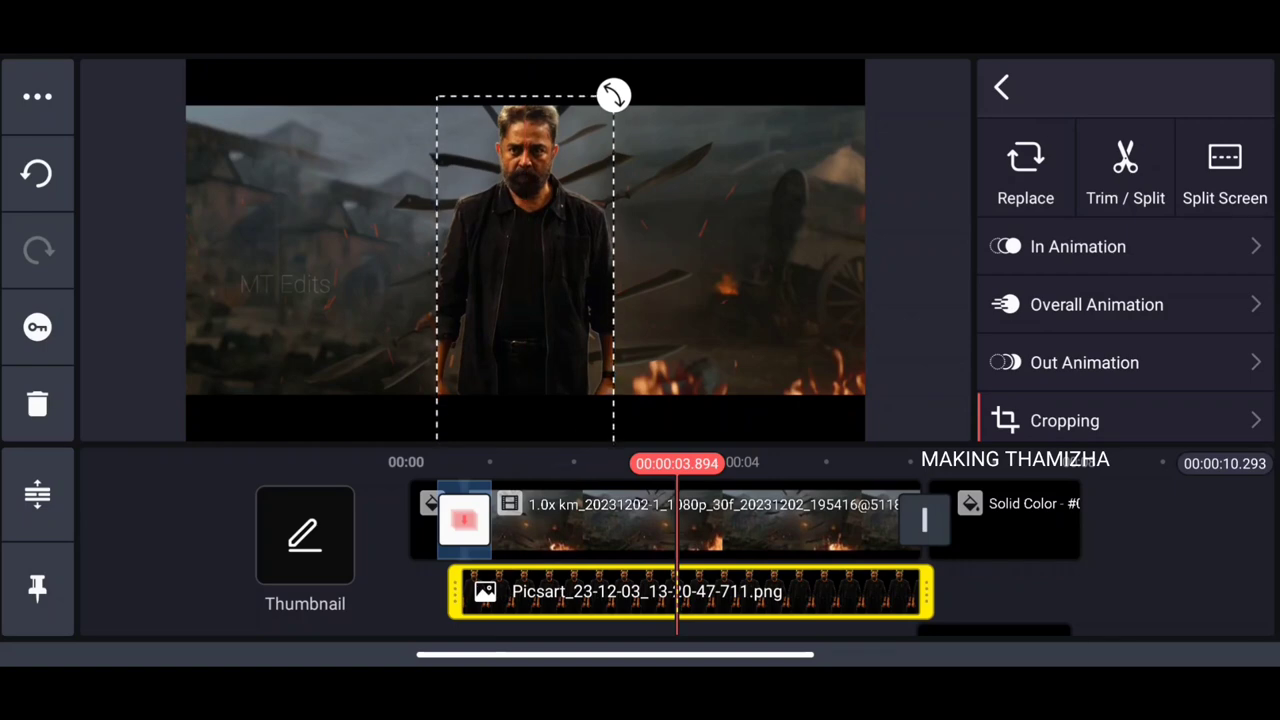
drag(599, 349, 586, 346)
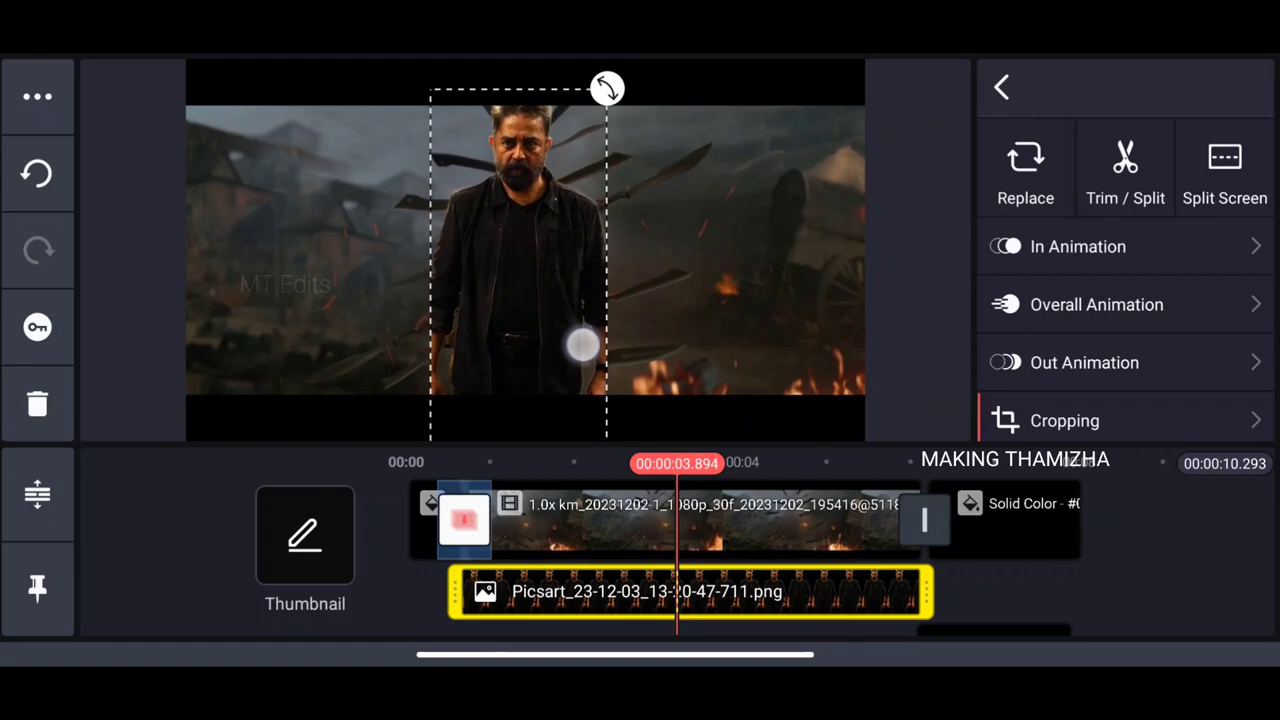
mouse_move(586, 346)
mouse_down()
mouse_move(600, 230)
mouse_move(562, 361)
mouse_move(592, 343)
mouse_up()
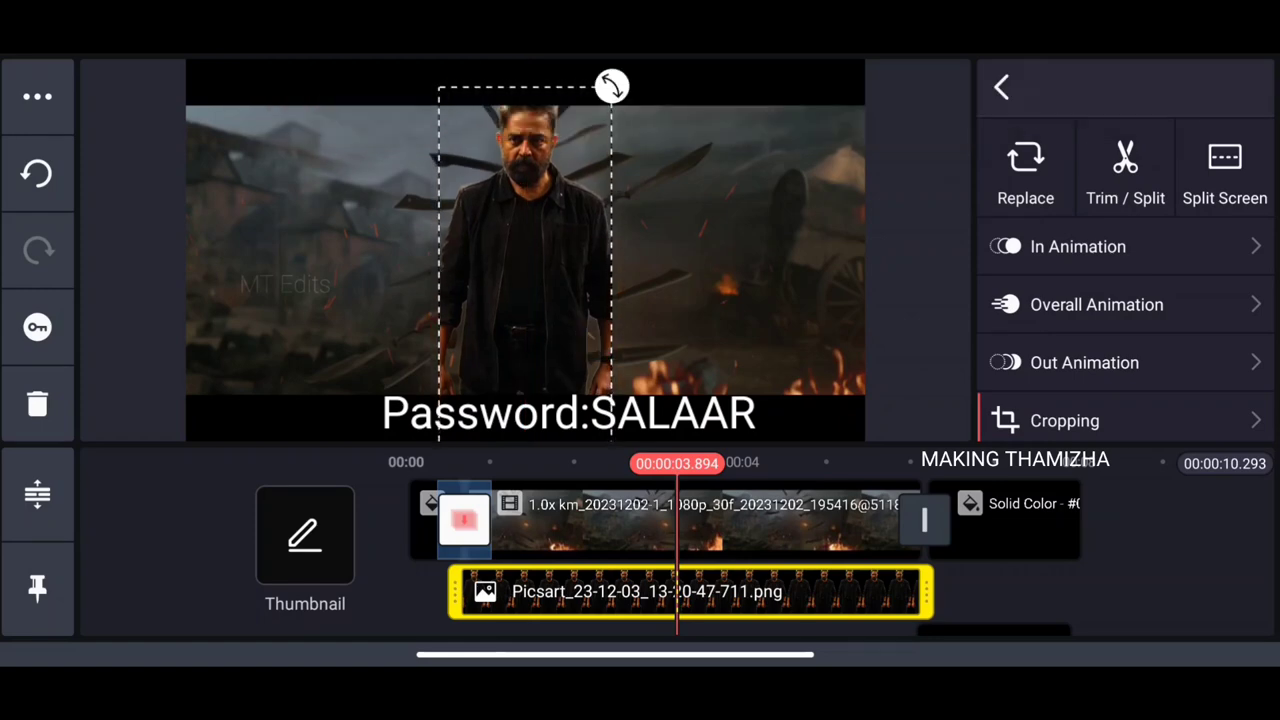
drag(563, 366, 553, 380)
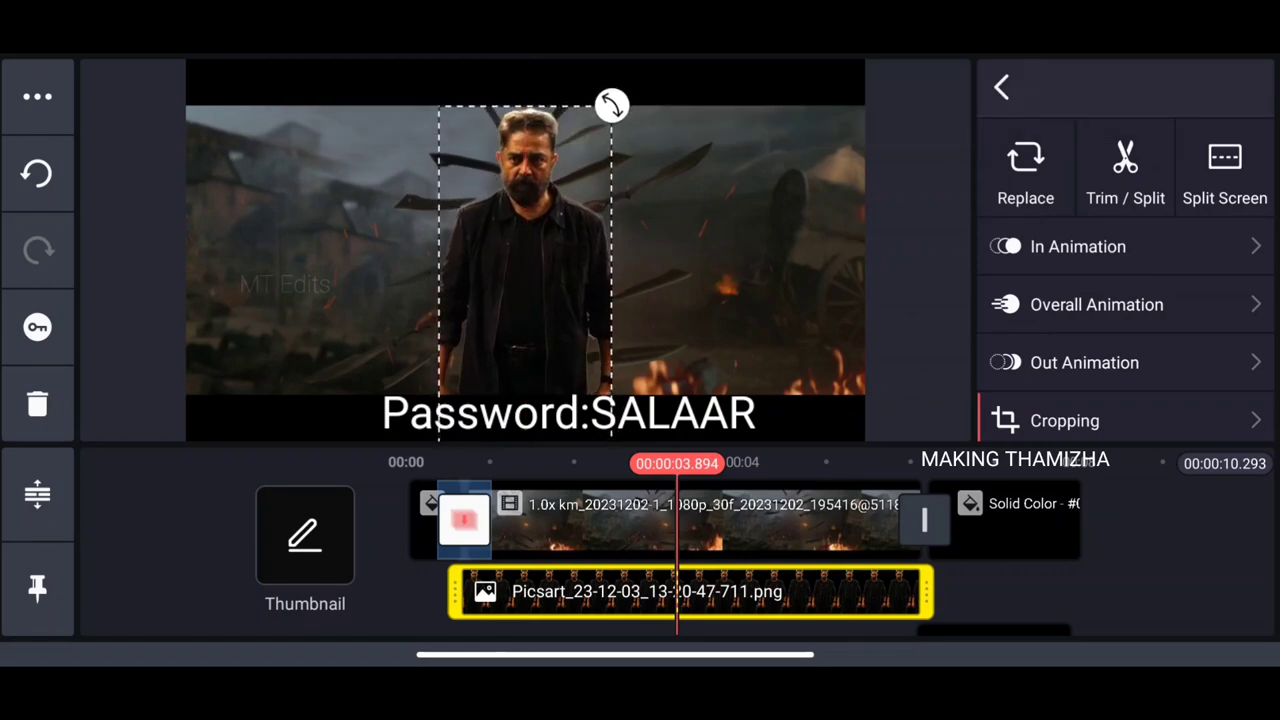
click(1023, 609)
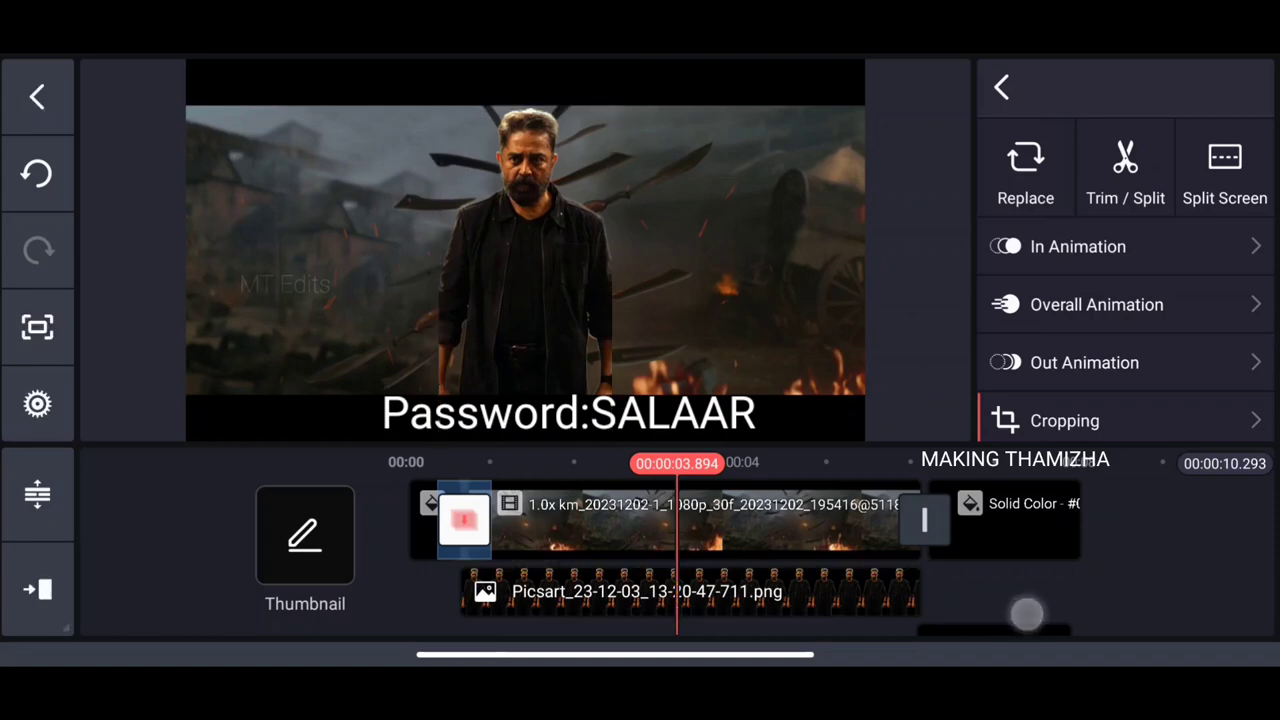
- Scrub the timeline to about 8.5 seconds, where the ROCKY title card appears
scroll(650, 580, up, 2)
scroll(650, 580, down, 2)
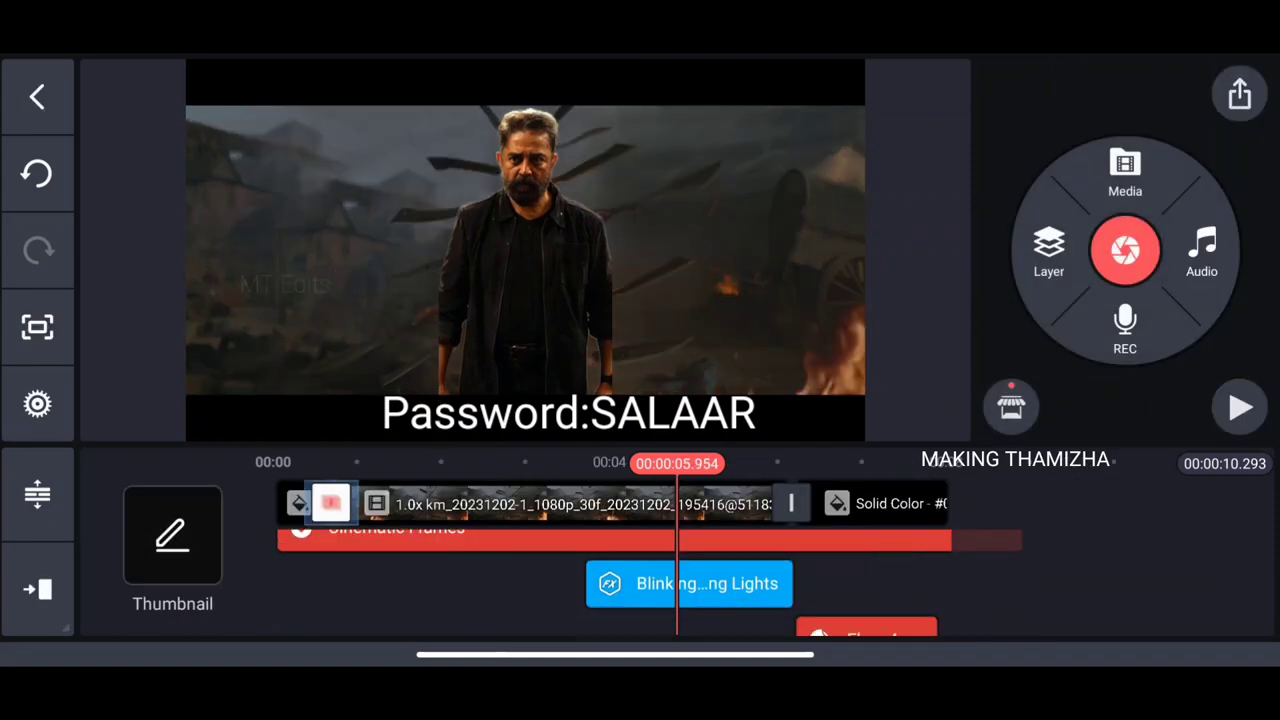
click(707, 575)
click(37, 96)
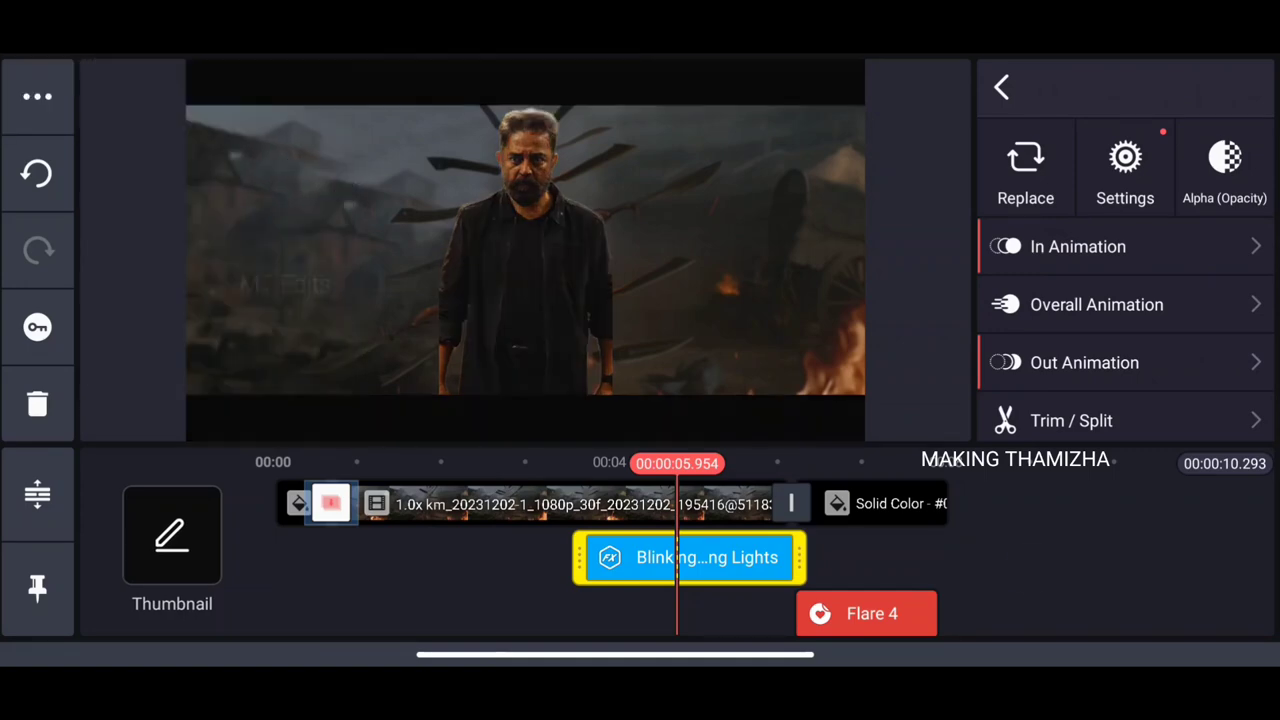
click(1028, 569)
mouse_move(1131, 533)
mouse_down()
mouse_move(923, 543)
mouse_move(920, 614)
mouse_move(900, 614)
mouse_move(934, 560)
mouse_up()
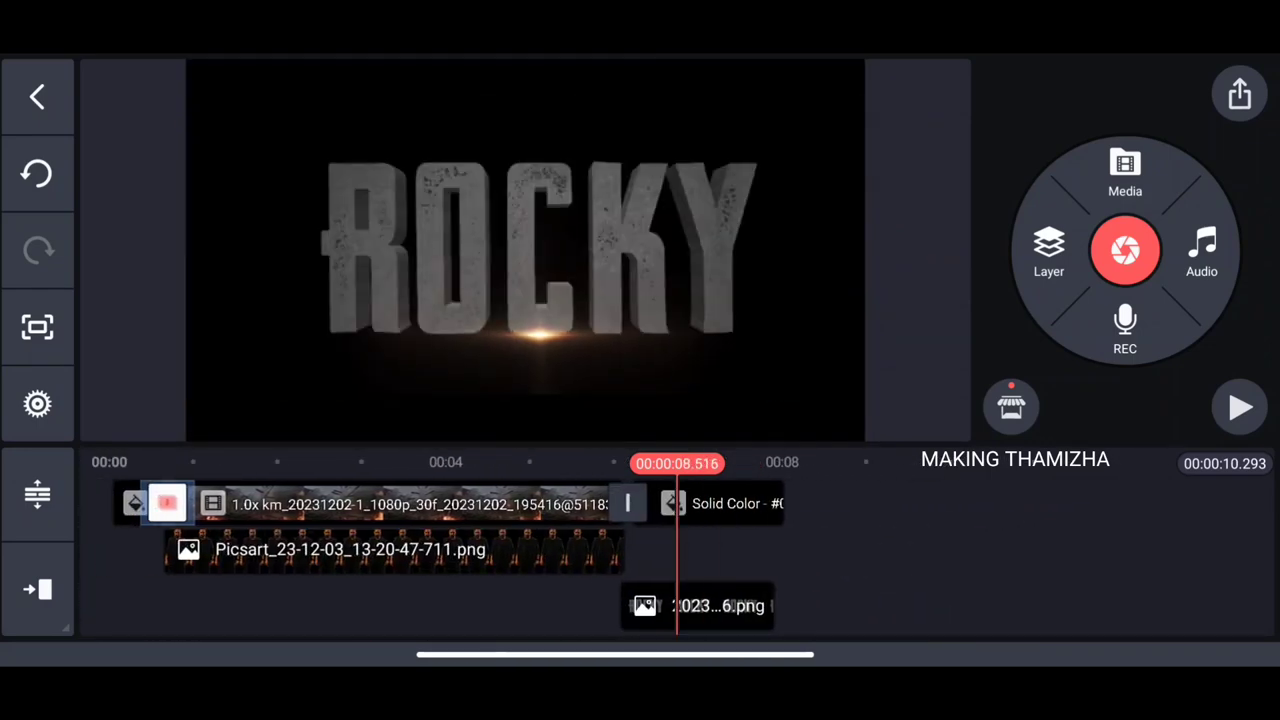
- Replace the ROCKY title image clip with the VIKRAM title PNG
click(698, 606)
click(1023, 160)
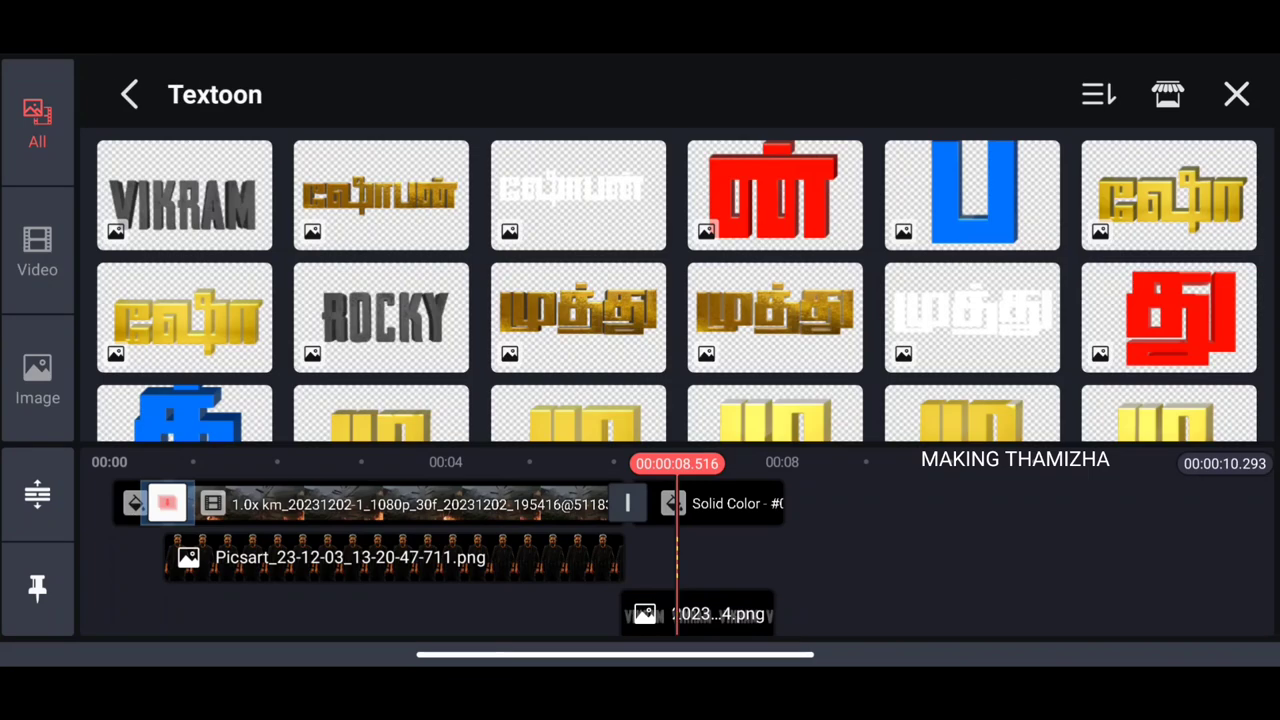
click(200, 191)
click(957, 529)
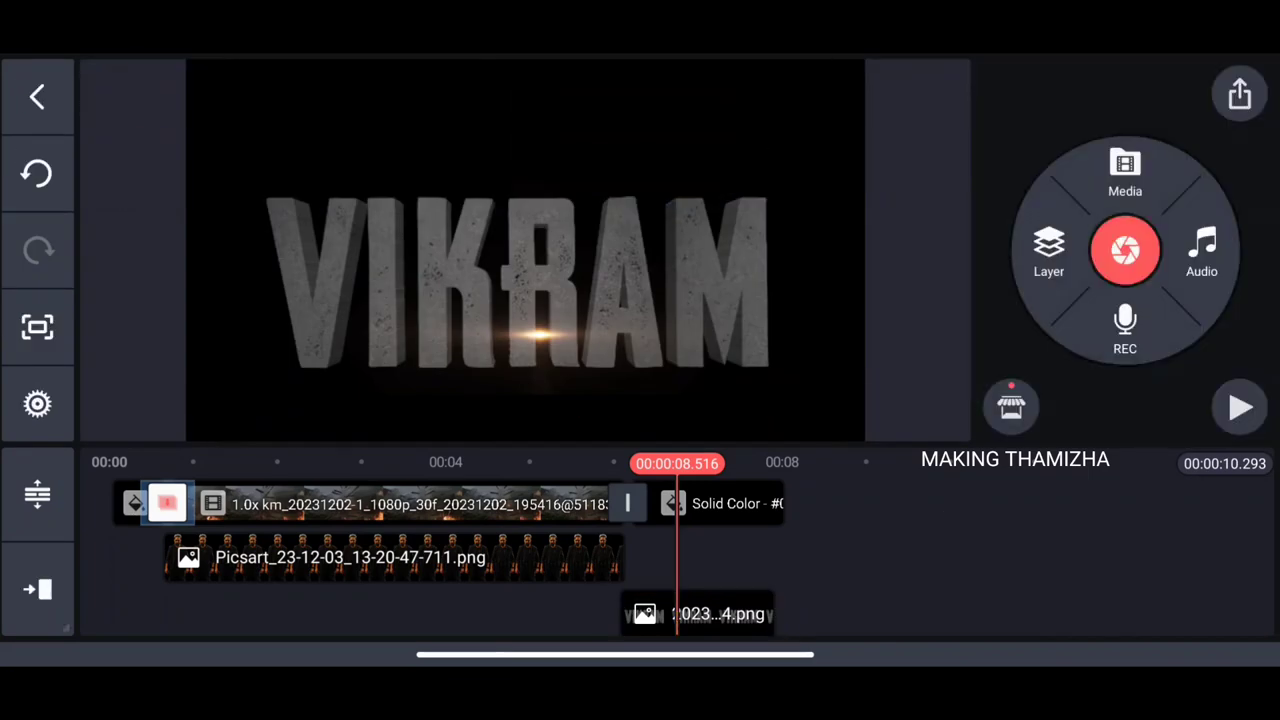
- Resize the VIKRAM title with the corner handle and centre it in the frame
scroll(954, 500, down, 2)
click(698, 541)
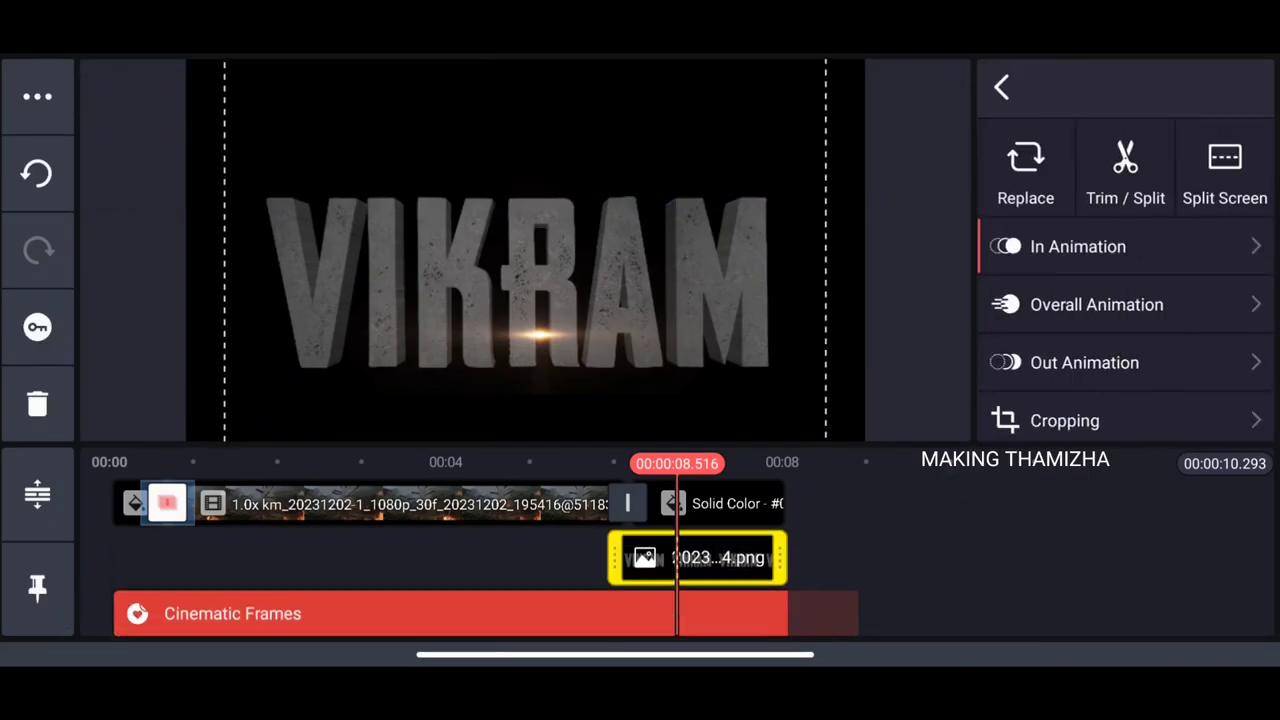
drag(760, 330, 737, 251)
mouse_move(790, 400)
mouse_down()
mouse_move(815, 425)
mouse_move(726, 283)
mouse_up()
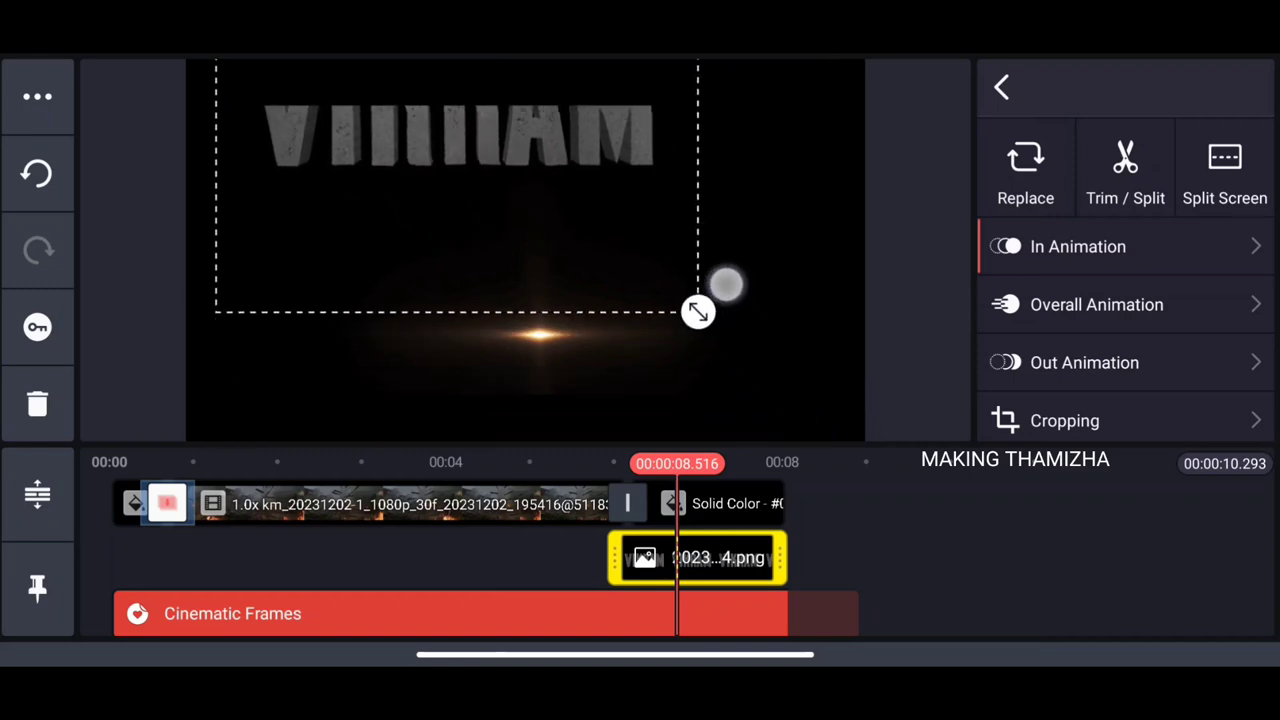
drag(648, 260, 723, 389)
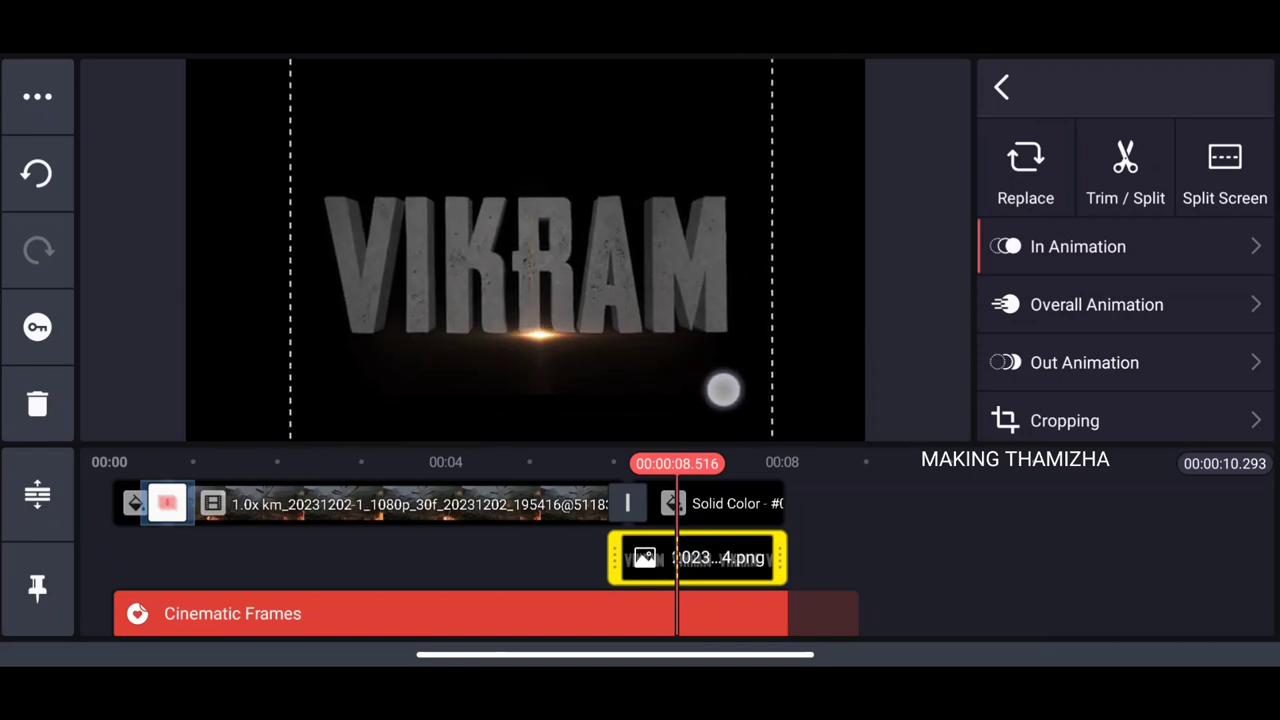
click(955, 537)
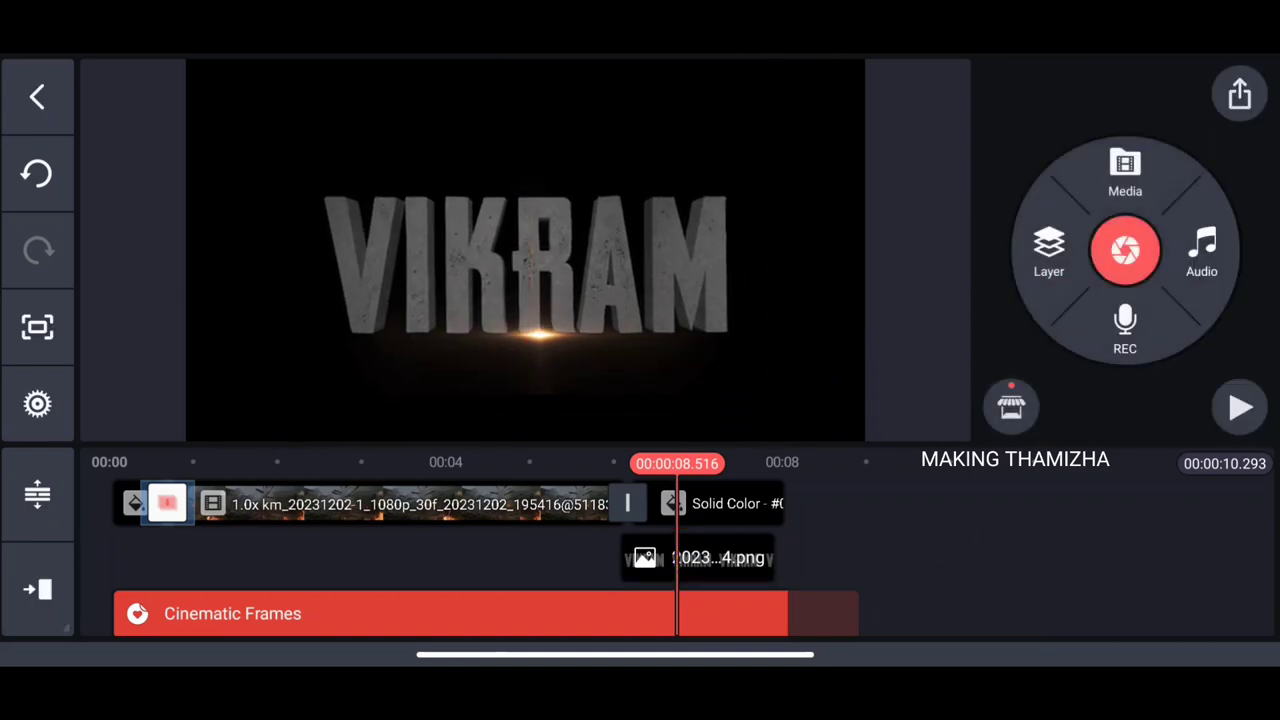
drag(500, 540, 705, 540)
drag(1000, 540, 300, 540)
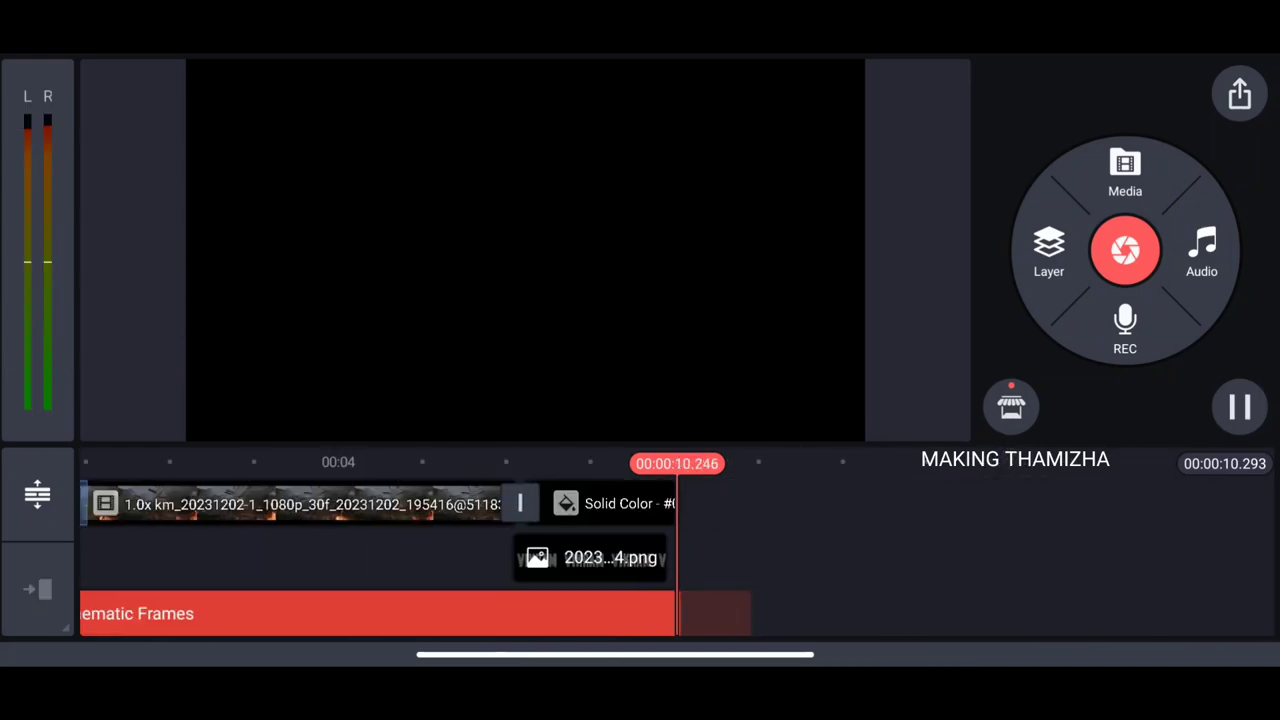
drag(923, 514, 1060, 520)
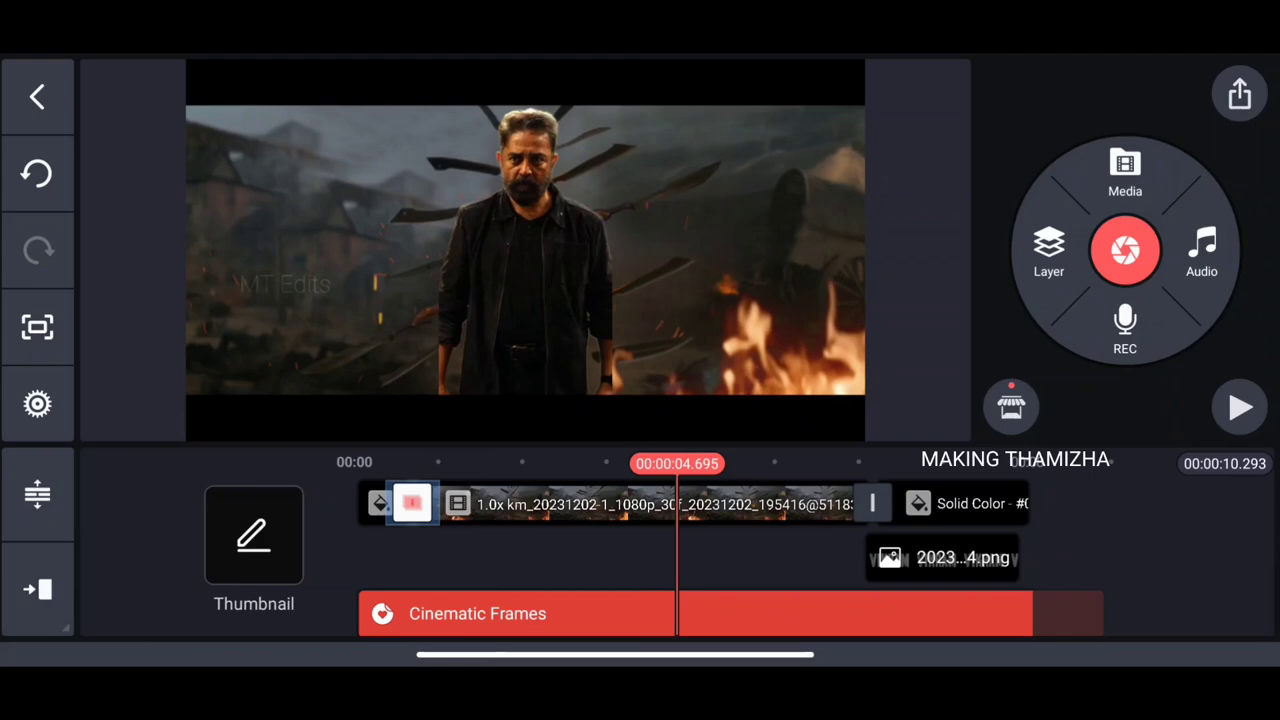
drag(700, 540, 870, 540)
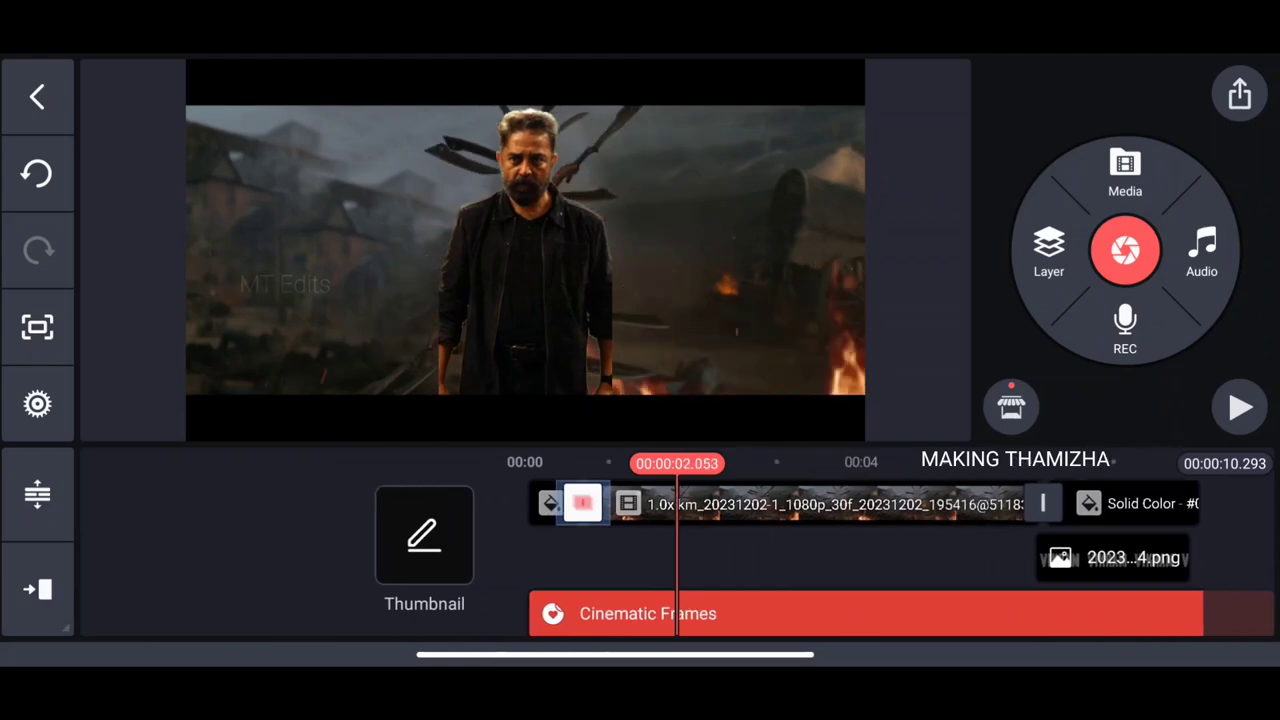
drag(969, 517, 865, 517)
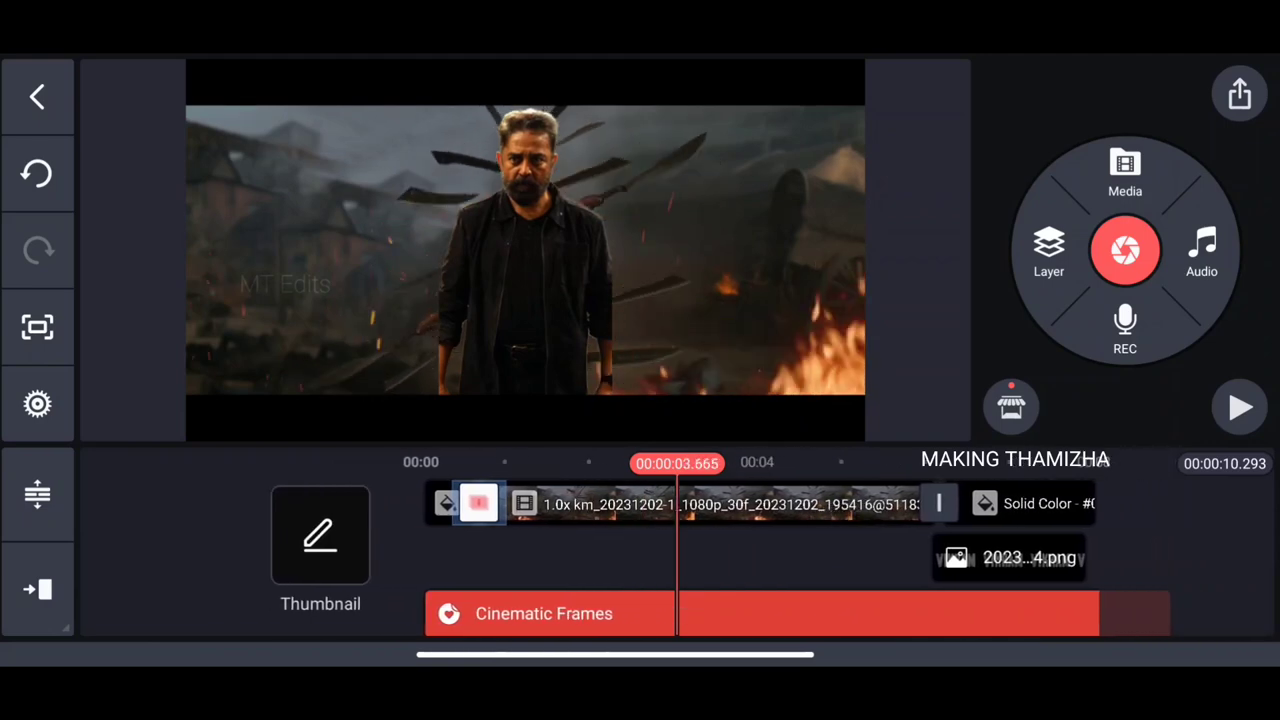